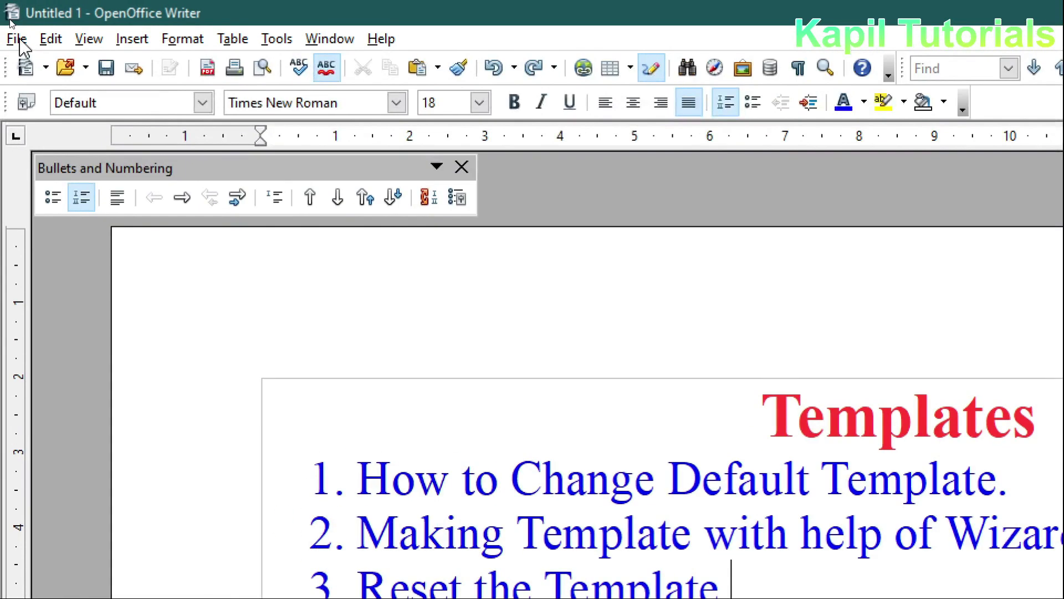
Create a new blank text document, then close it again
left_click(9, 20)
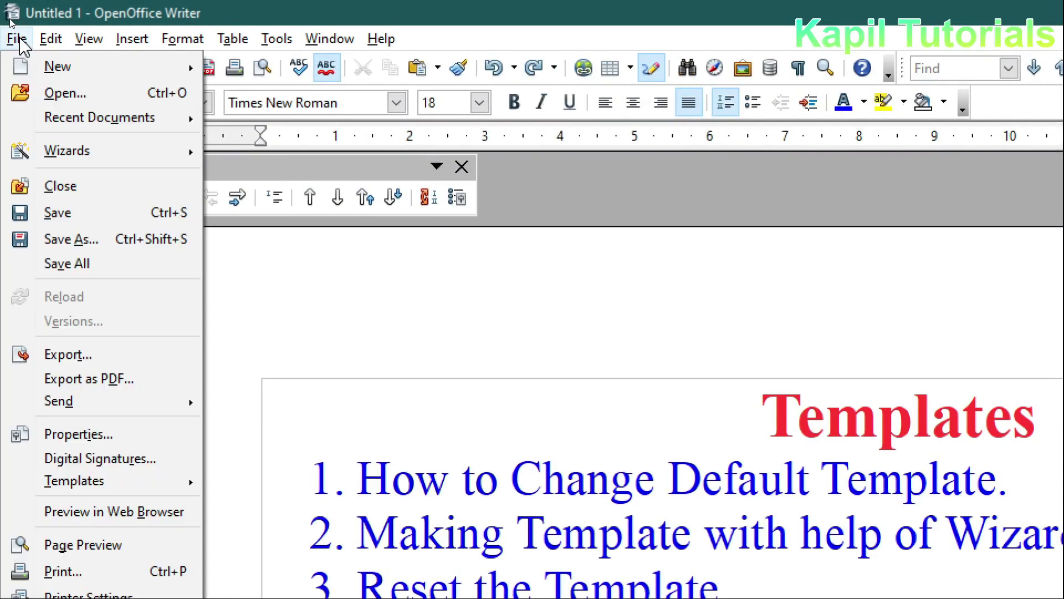
mouse_move(57, 66)
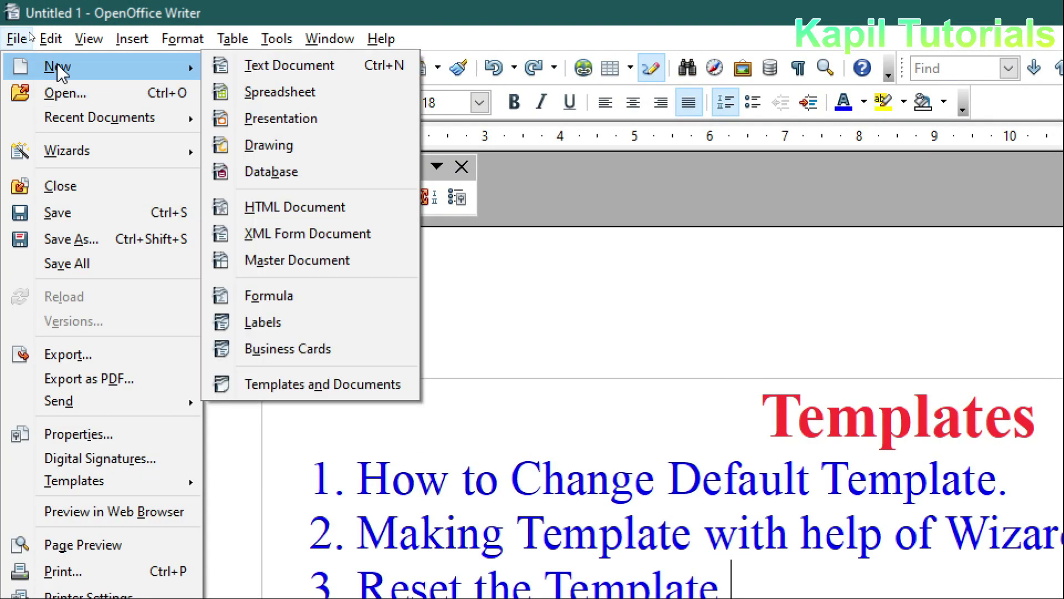
left_click(265, 64)
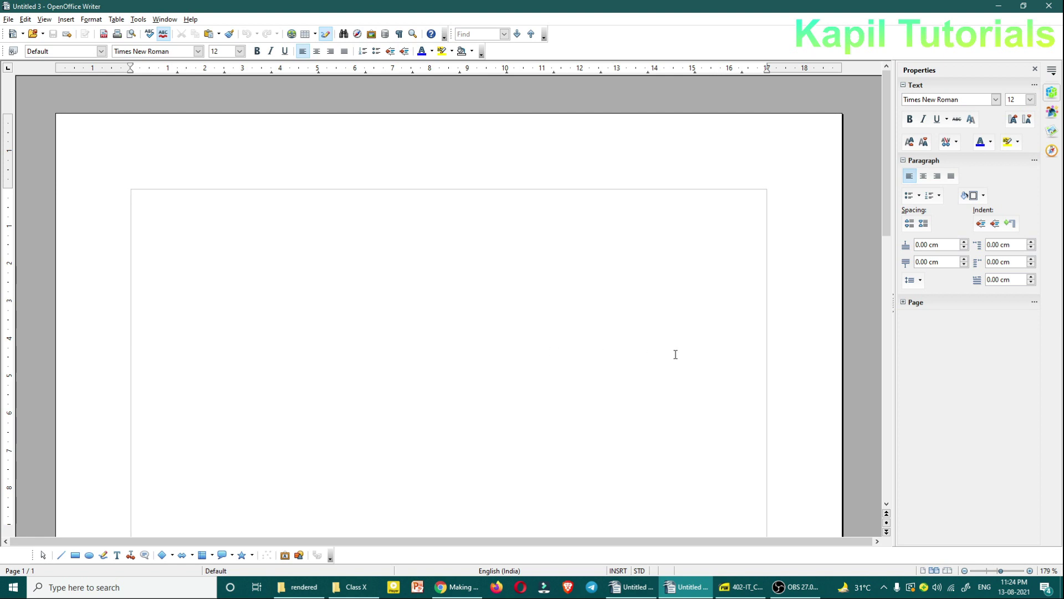
left_click(1049, 5)
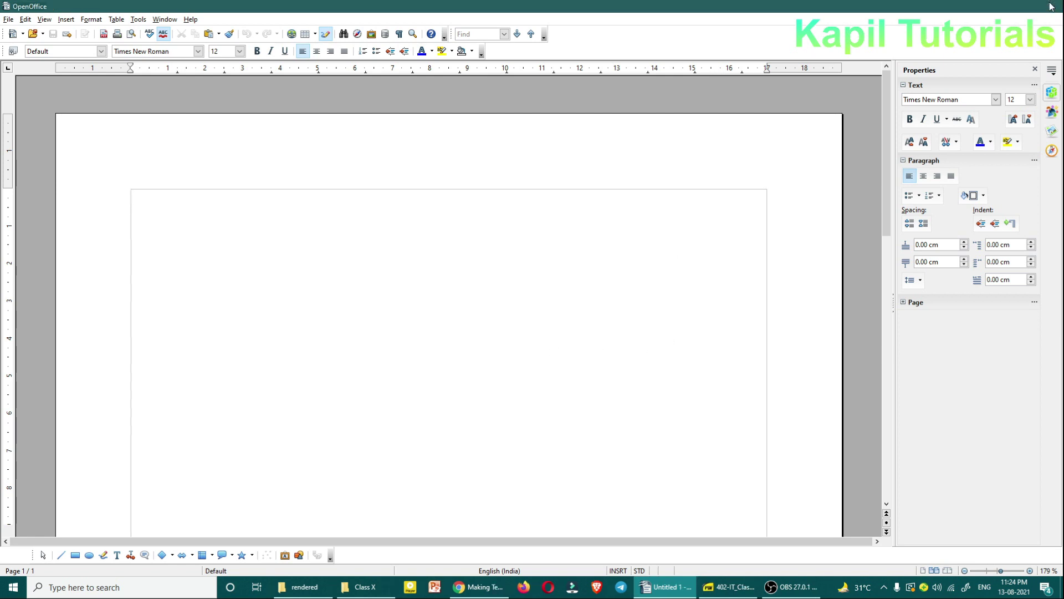
In Template Management, set SOPHIA from My Templates as the default template, then close
left_click(9, 19)
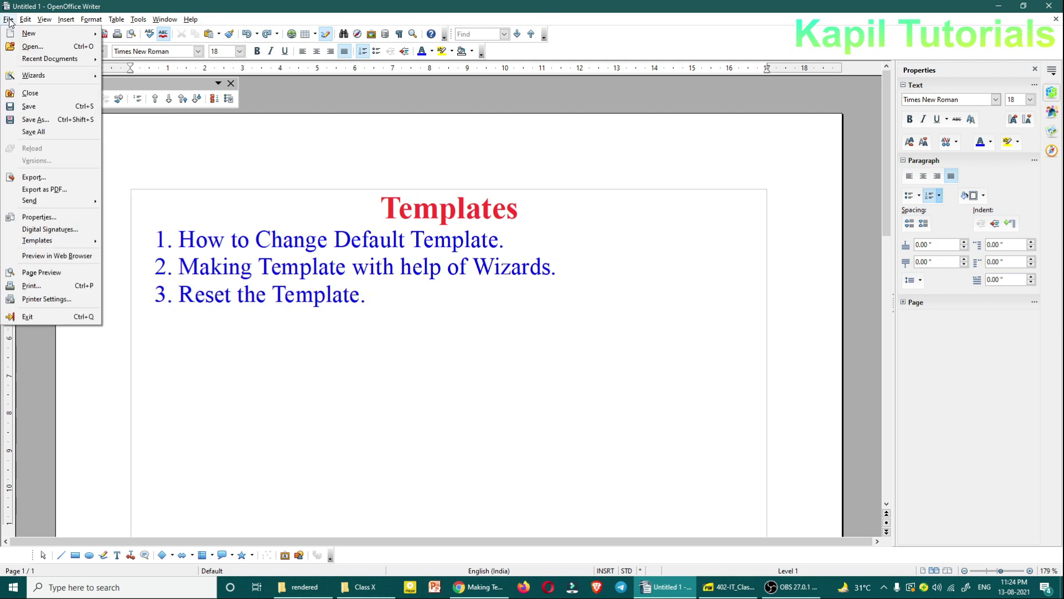
mouse_move(15, 35)
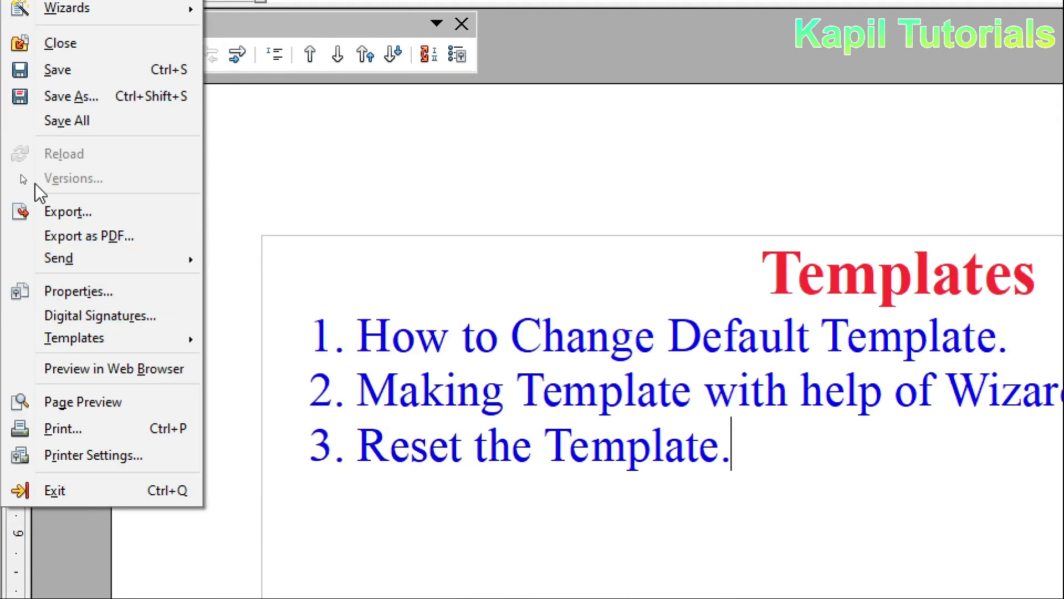
mouse_move(95, 339)
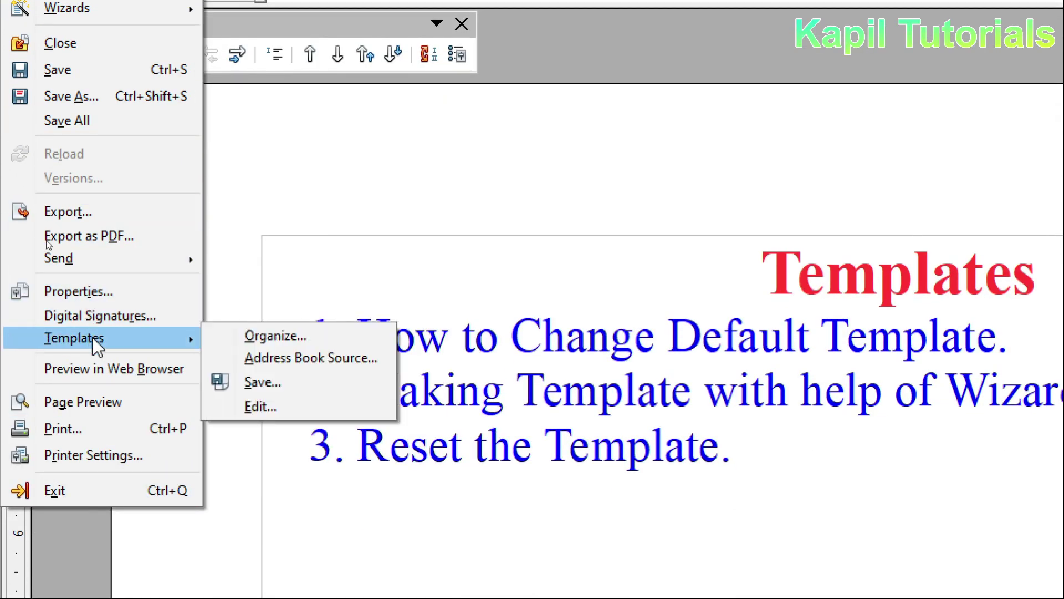
left_click(261, 335)
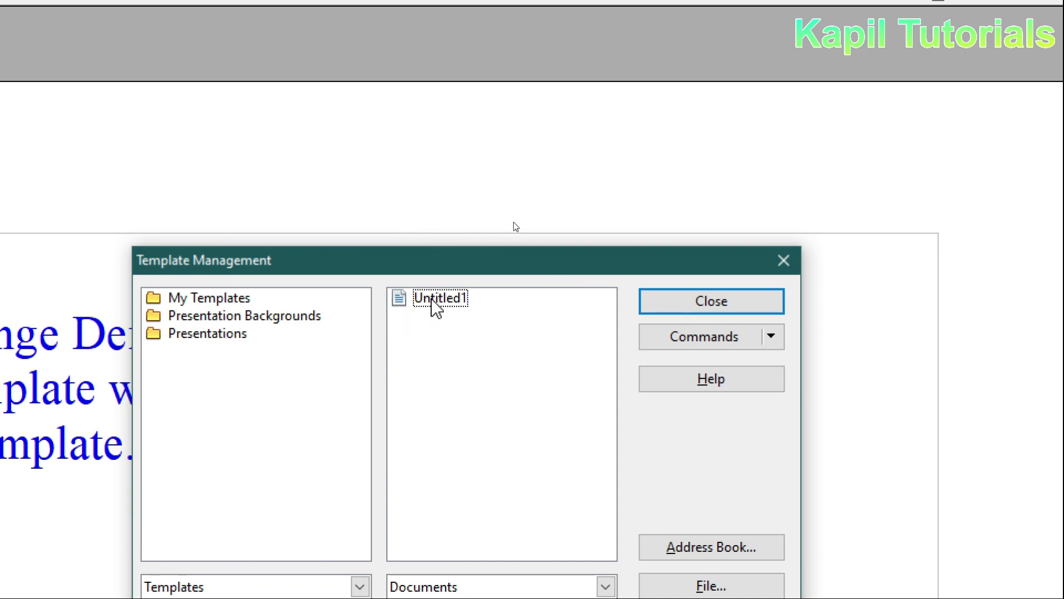
double_click(166, 300)
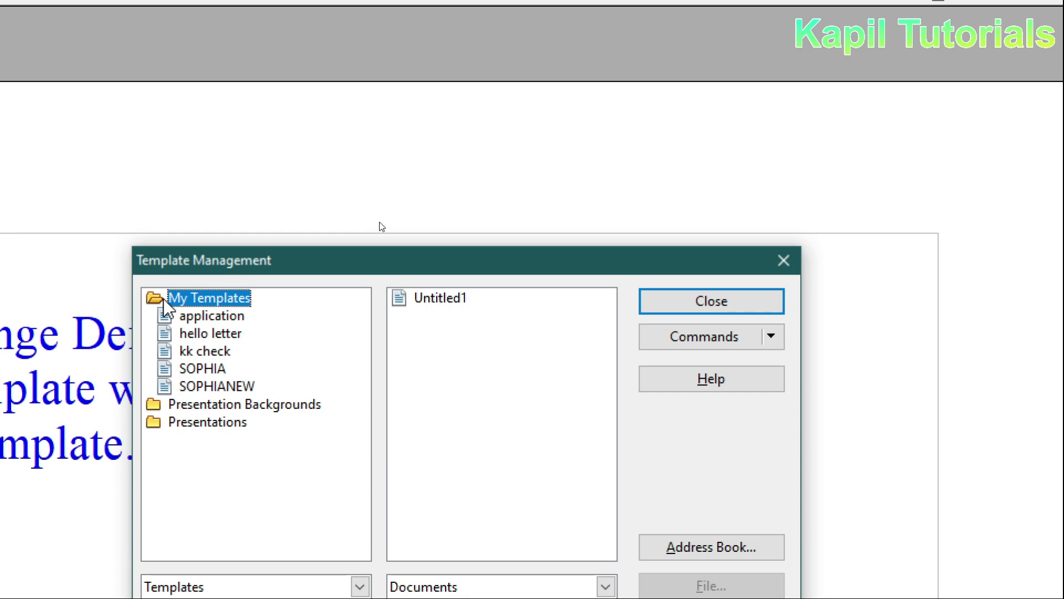
left_click(193, 370)
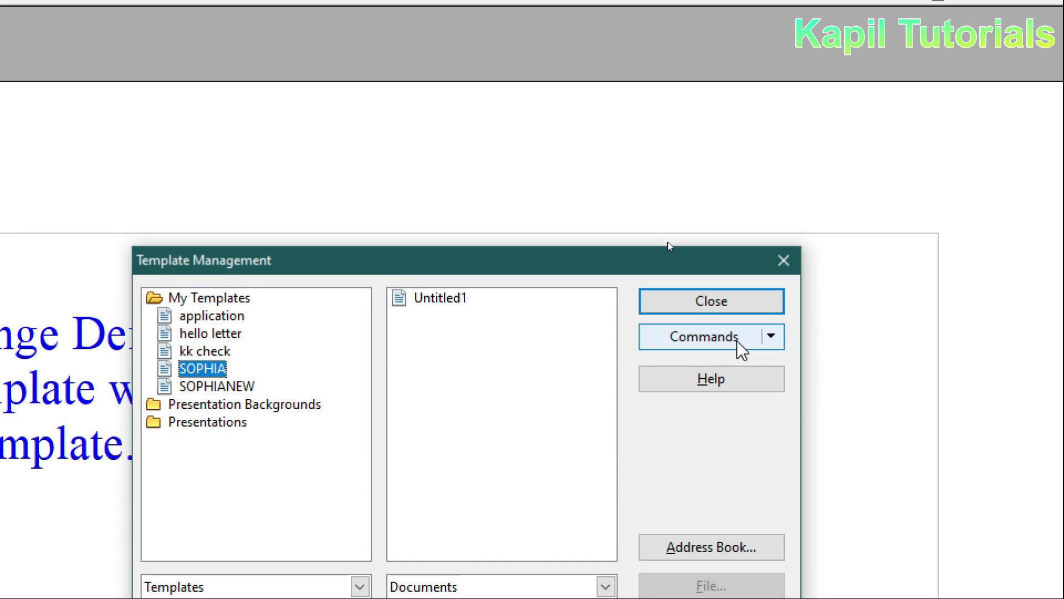
left_click(770, 336)
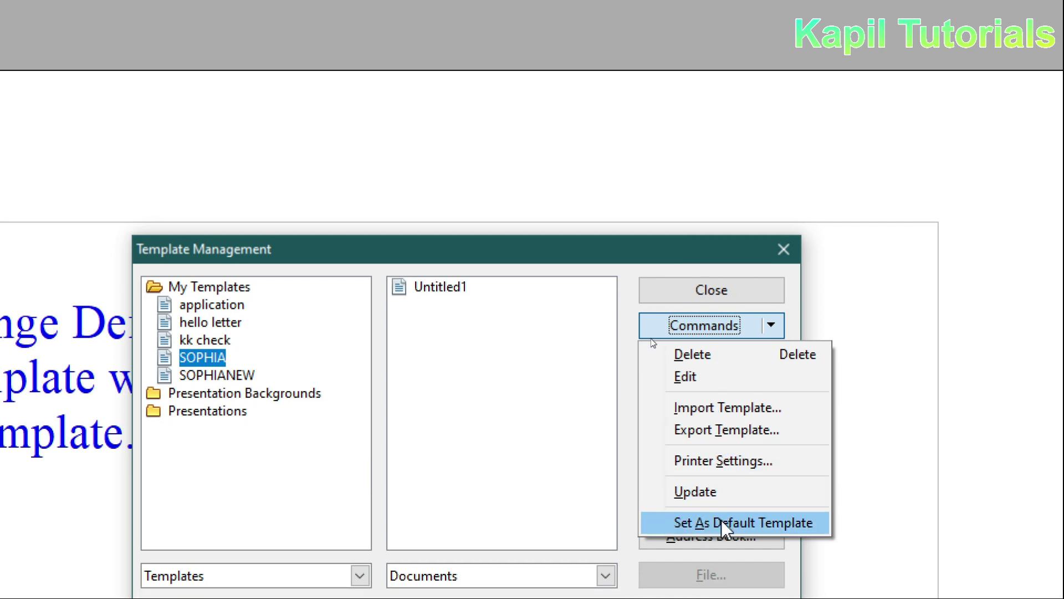
left_click(700, 524)
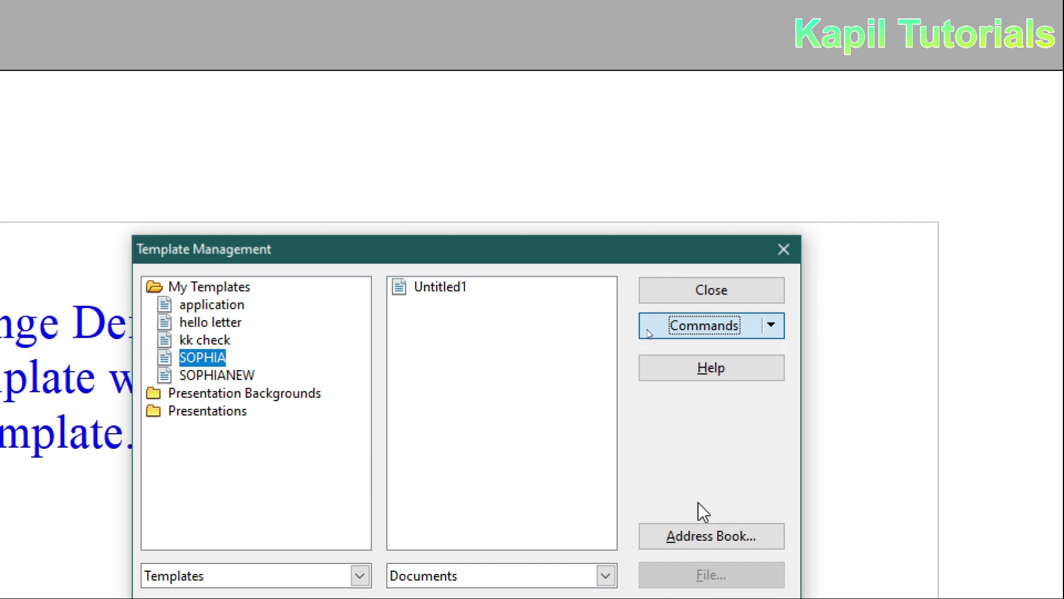
left_click(701, 296)
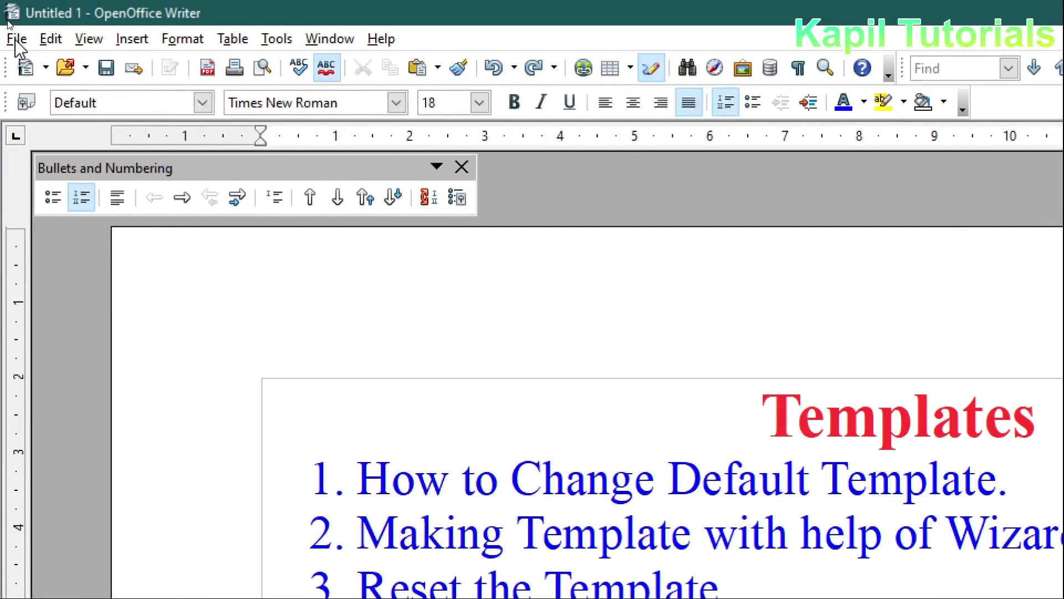
Create a new text document from the default SOPHIA template
left_click(8, 20)
mouse_move(25, 34)
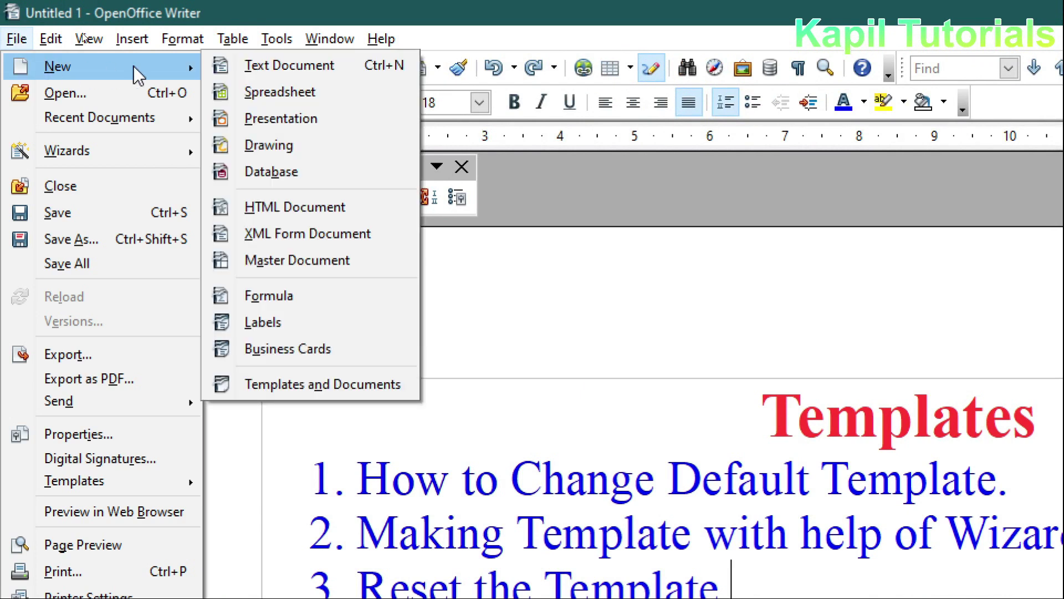
left_click(280, 66)
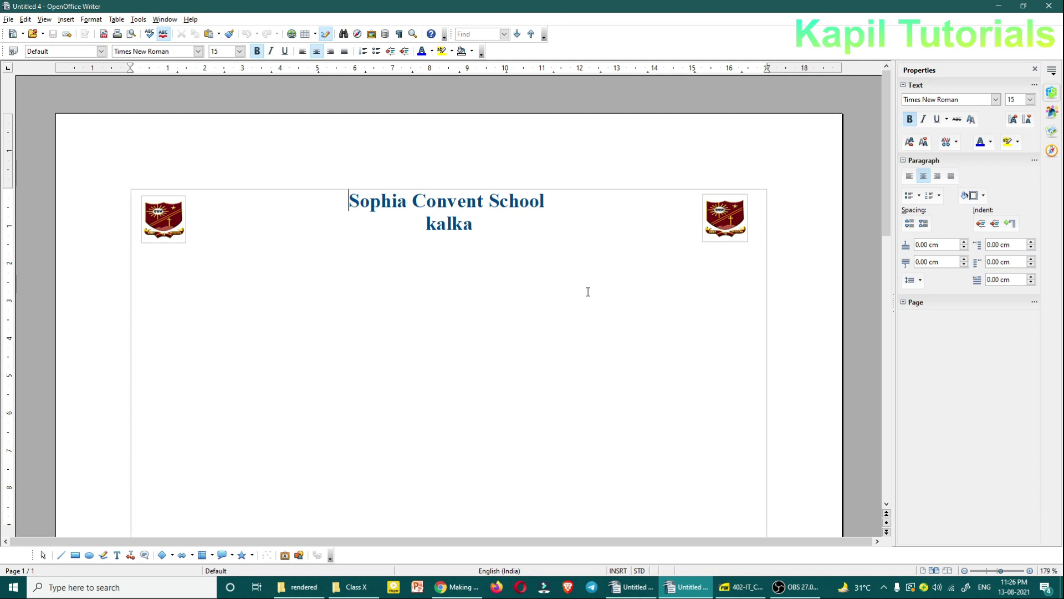
Check the Sophia Convent School heading and the left and right logos in the new document
left_click_drag(343, 197, 554, 221)
left_click(261, 255)
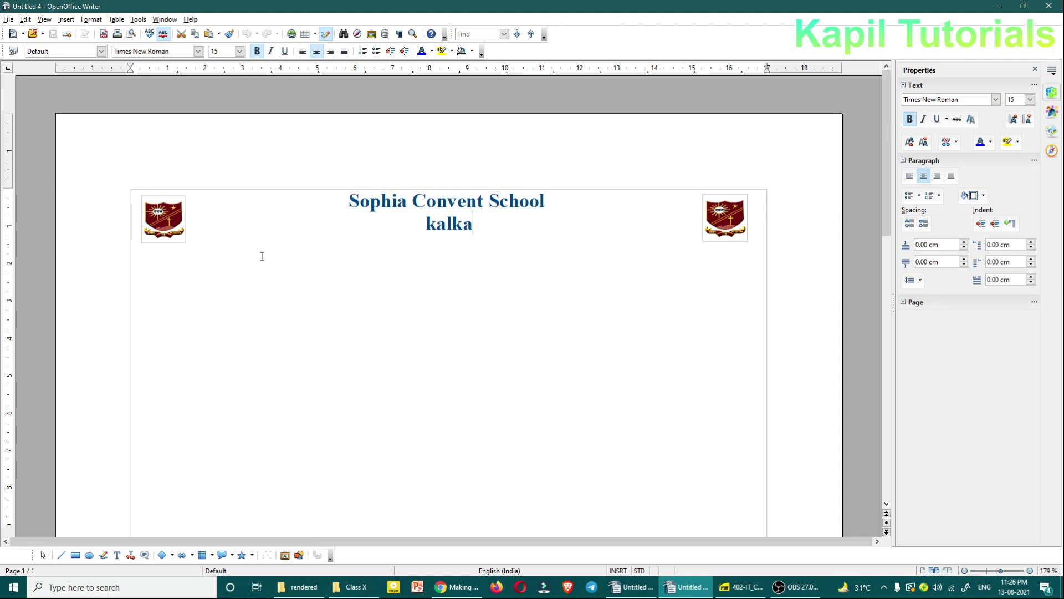
left_click(169, 228)
left_click(720, 216)
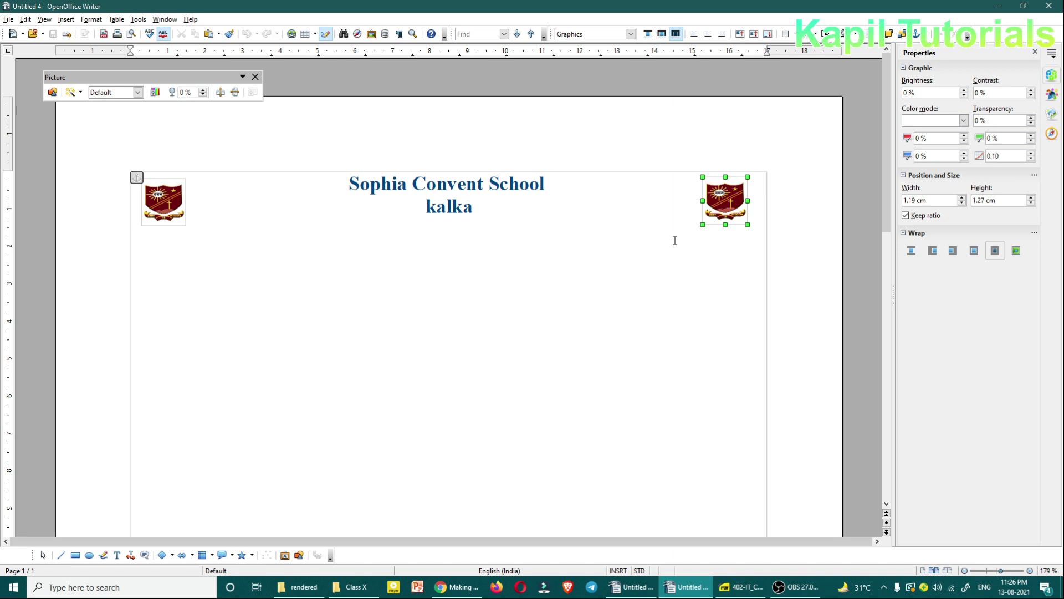
left_click(522, 274)
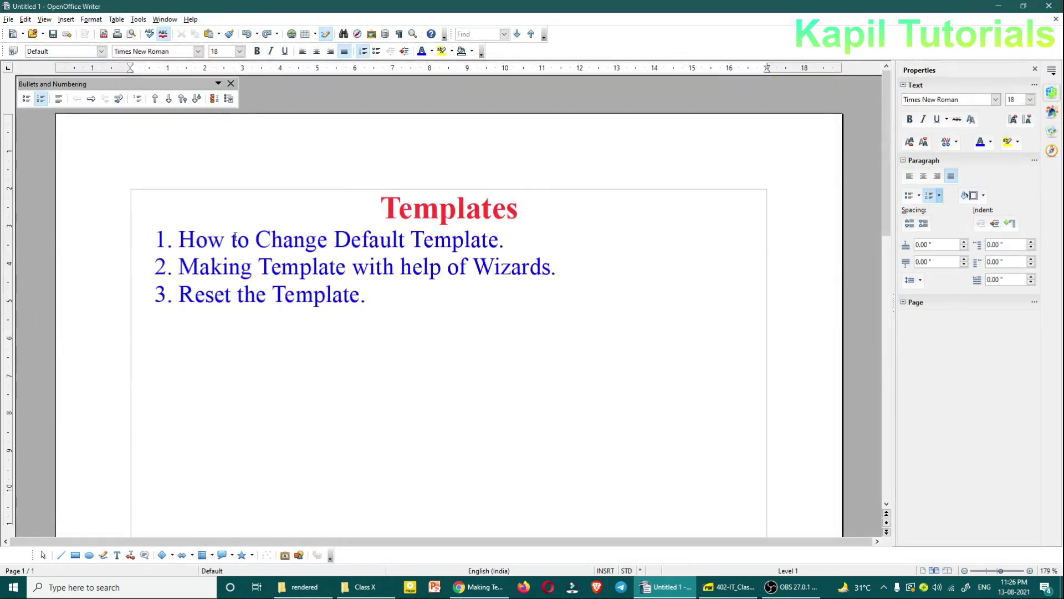
Highlight notes items 1 and 3, then reset the default text-document template in Template Management
left_click_drag(176, 240, 514, 237)
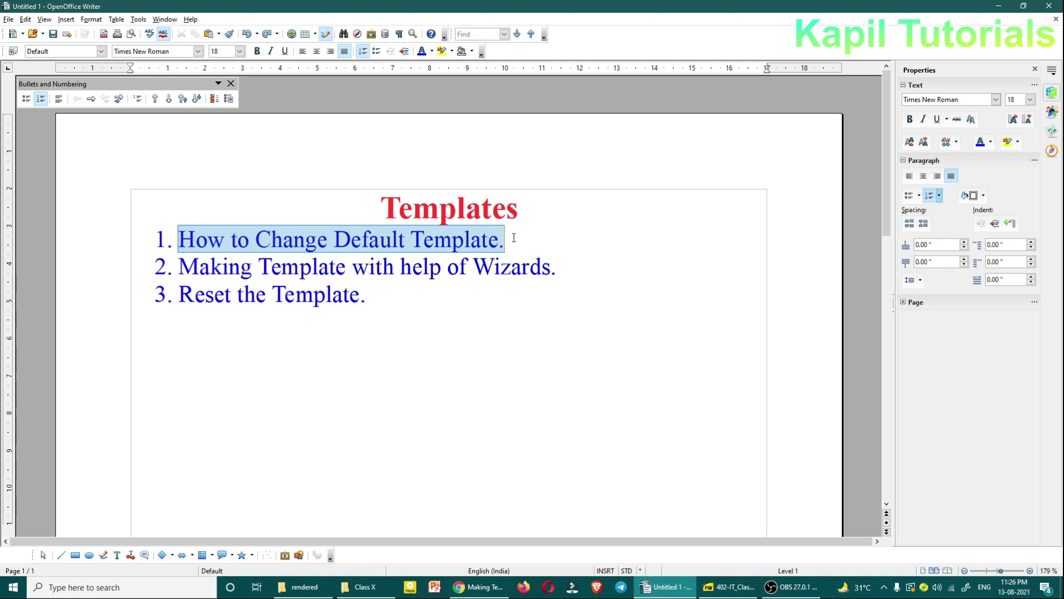
left_click_drag(375, 301, 184, 300)
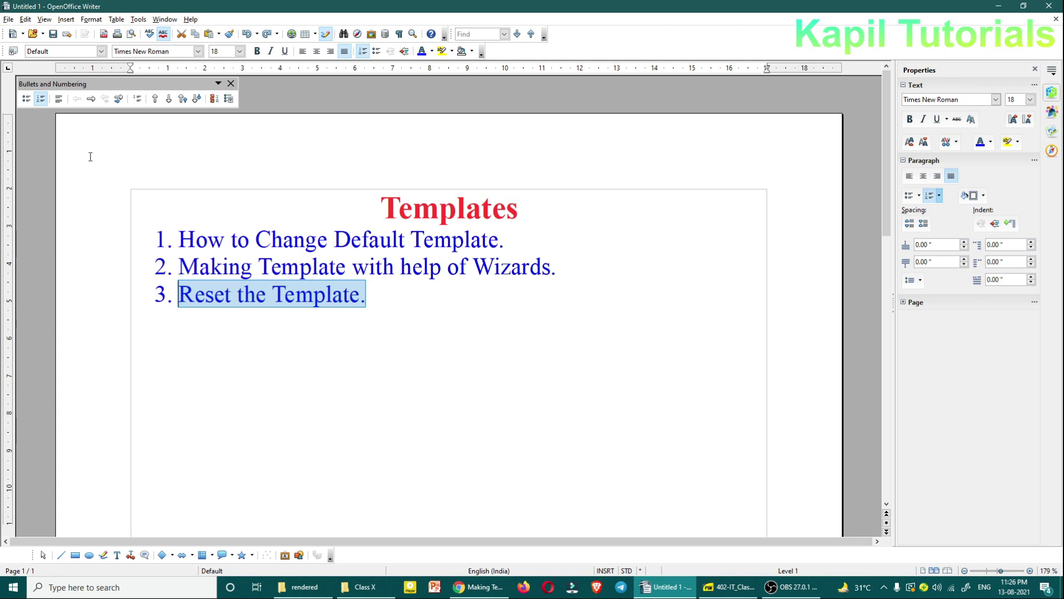
left_click(9, 21)
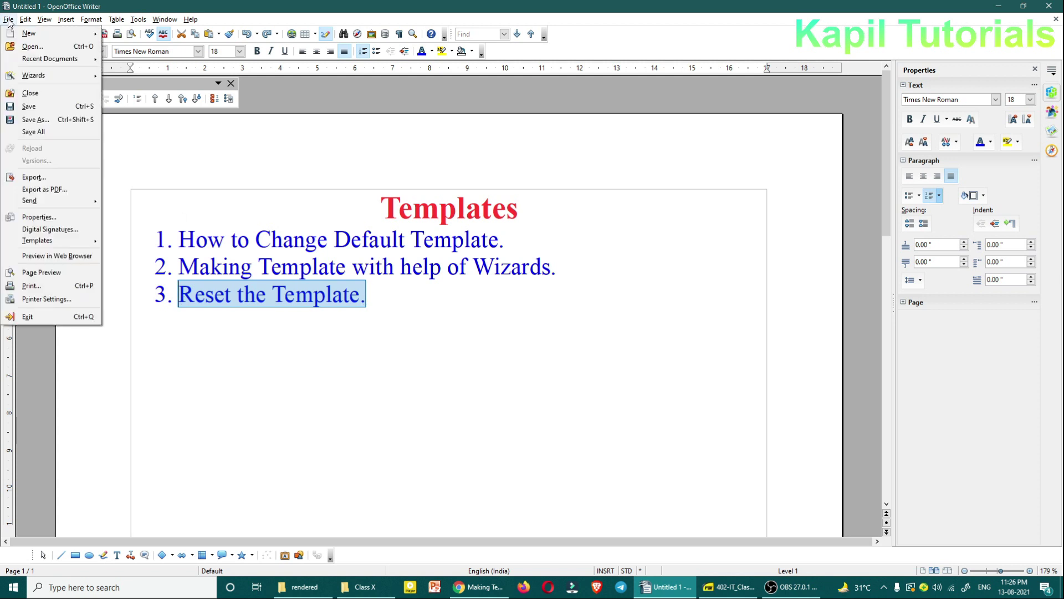
mouse_move(36, 244)
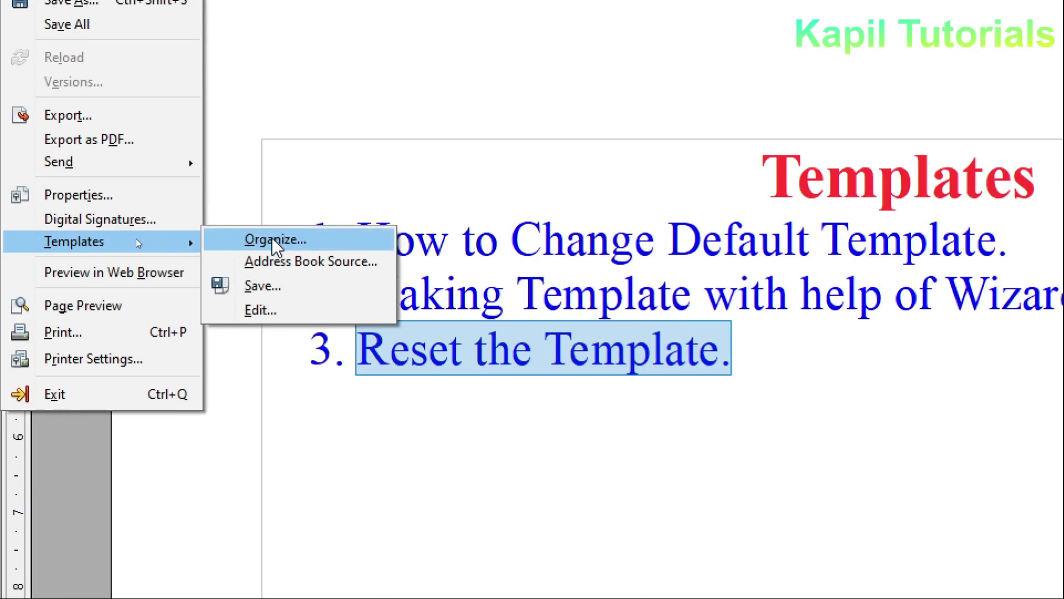
left_click(276, 241)
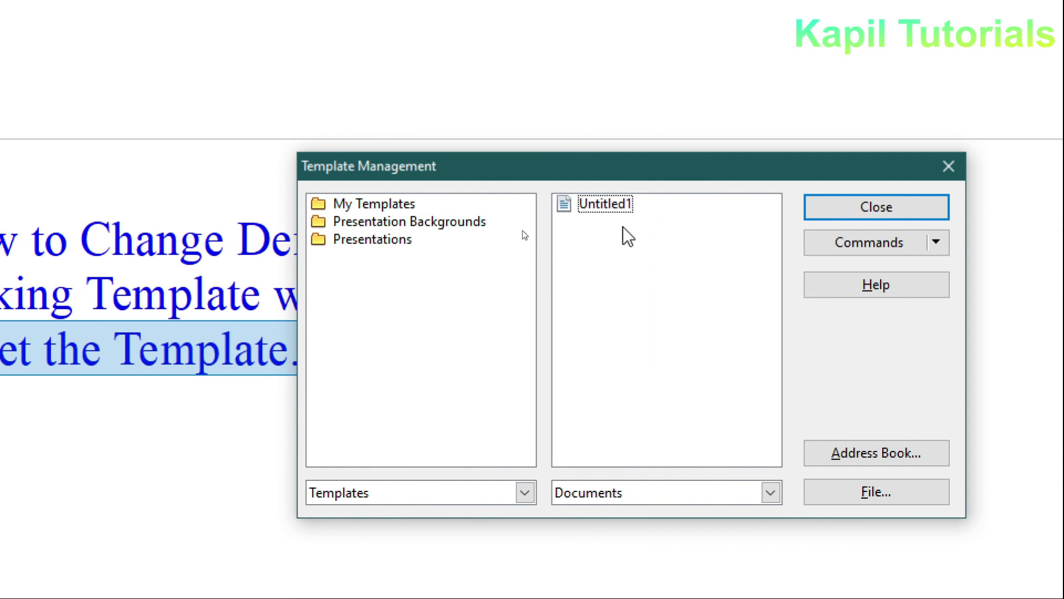
left_click(594, 204)
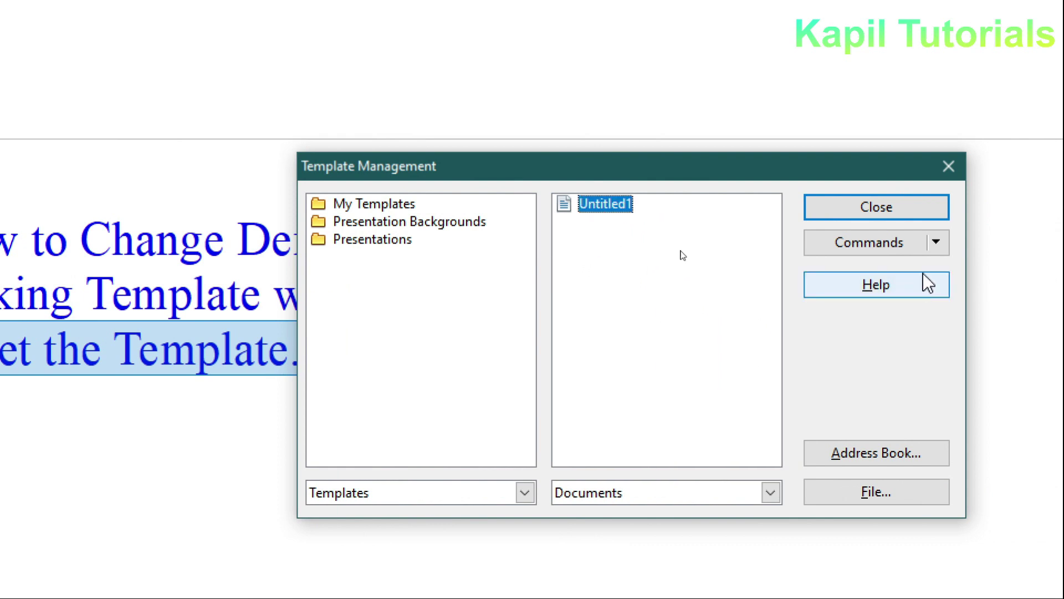
left_click(937, 243)
mouse_move(910, 332)
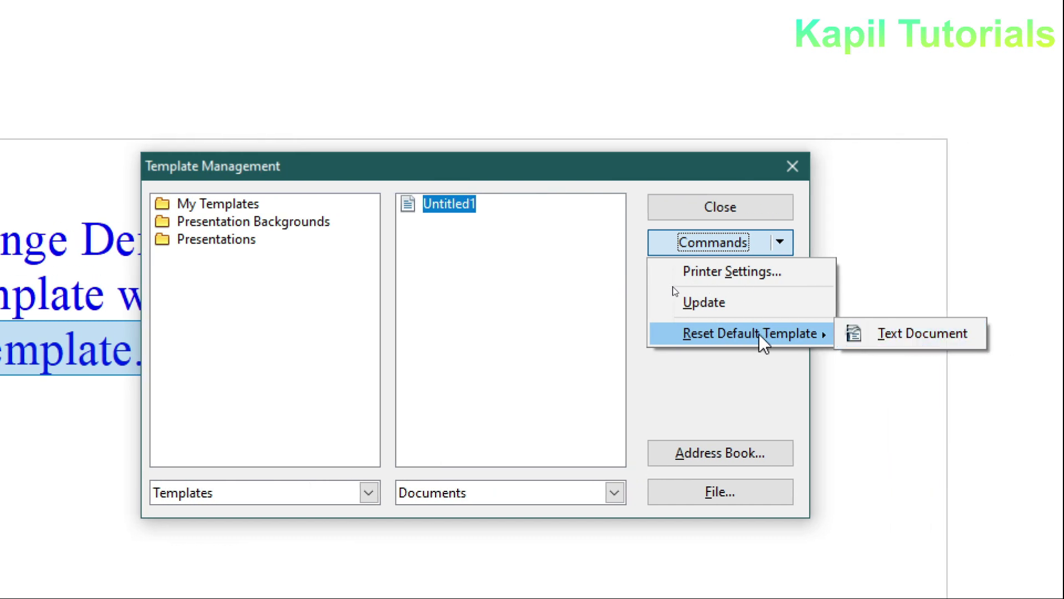
left_click(895, 334)
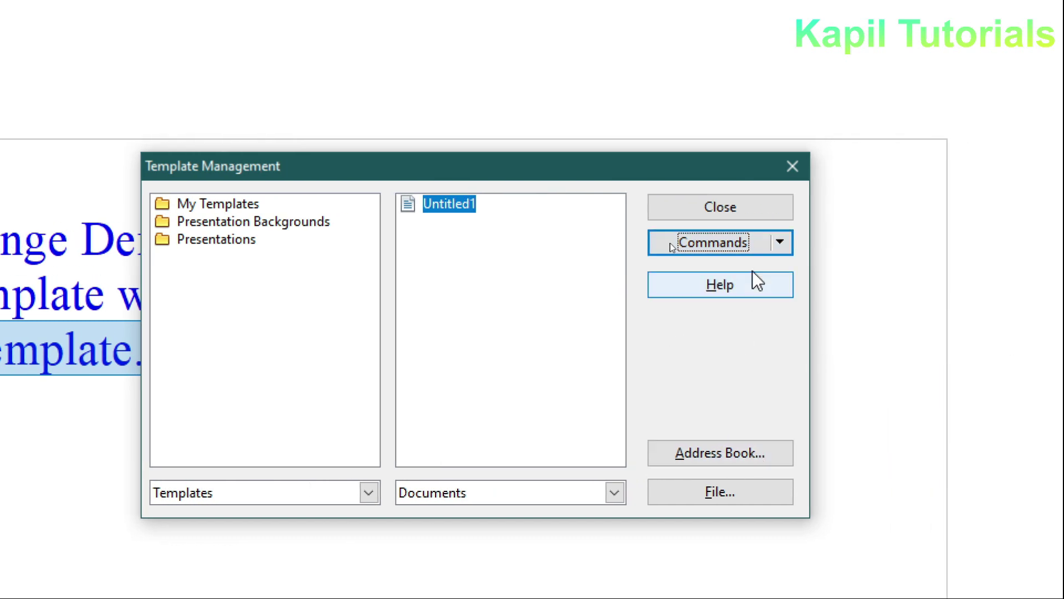
left_click(735, 206)
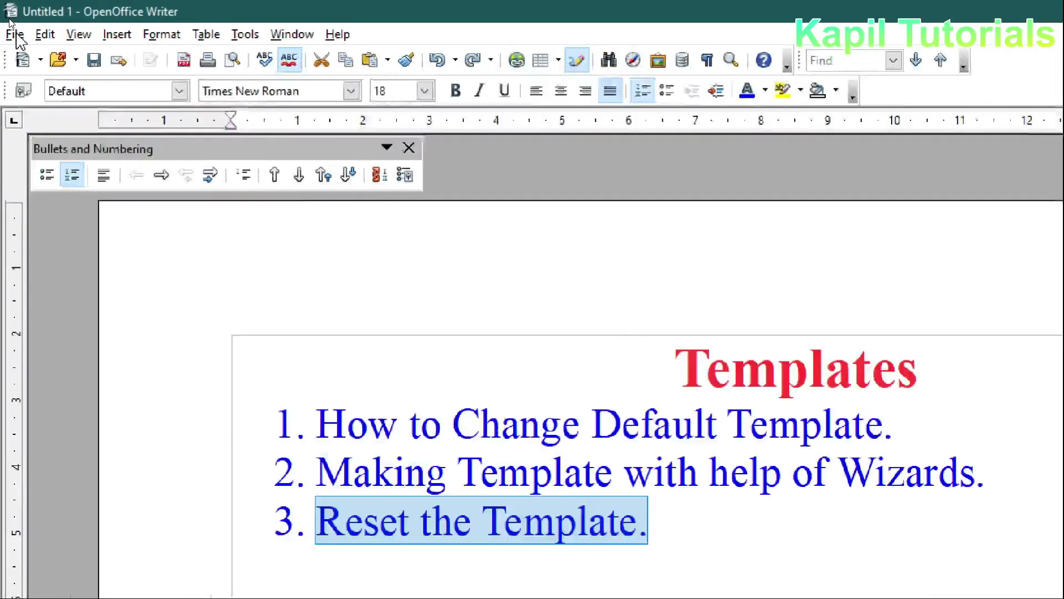
left_click(9, 19)
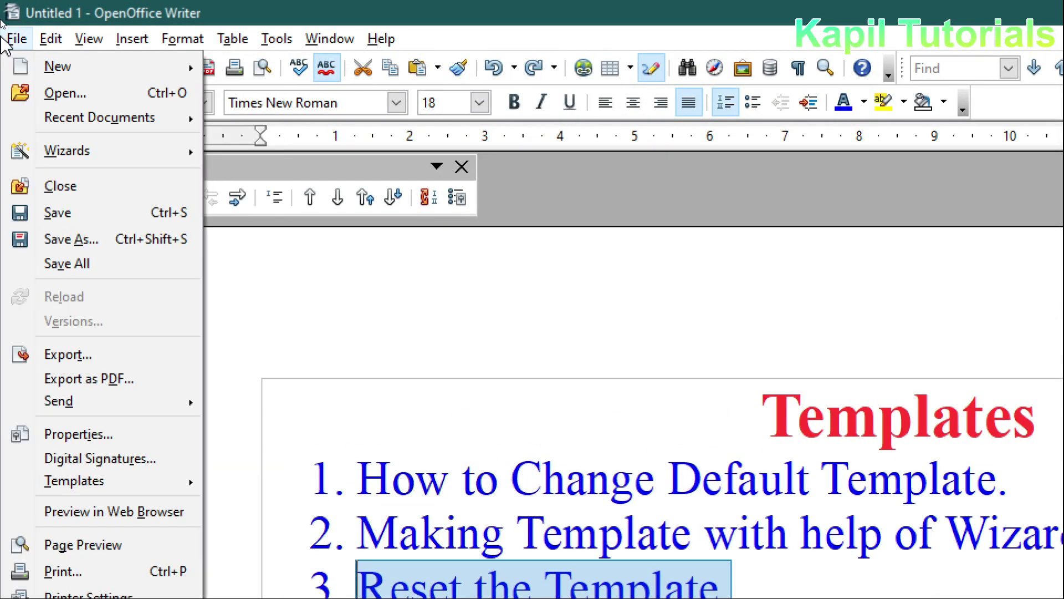
mouse_move(58, 67)
left_click(309, 67)
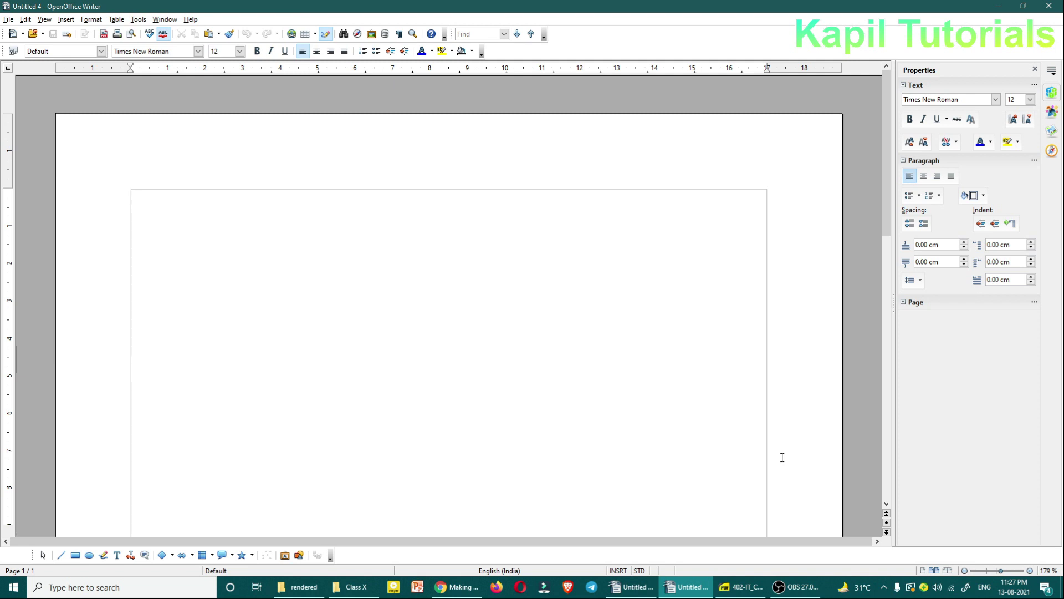
left_click(1048, 7)
Highlight the 'Making Template with help of Wizards' line and launch the Letter Wizard
left_click(252, 268)
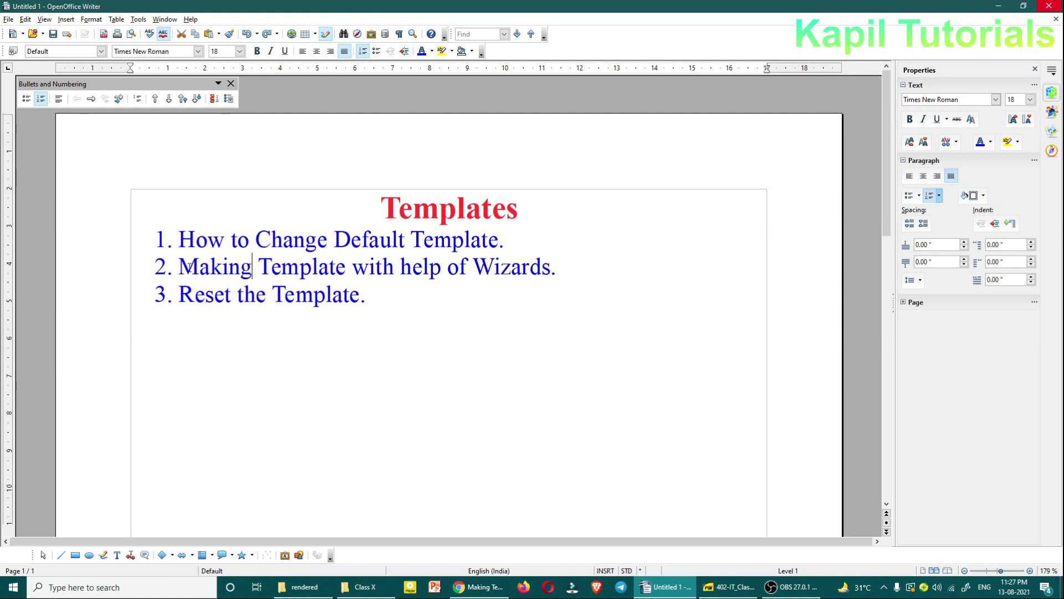
left_click_drag(179, 268, 562, 268)
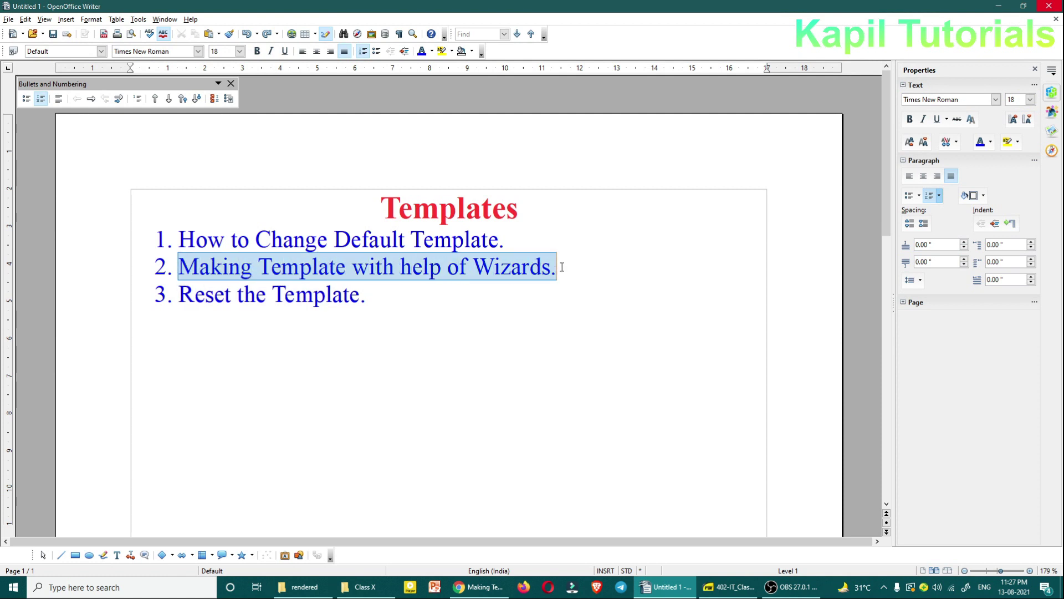
left_click(566, 307)
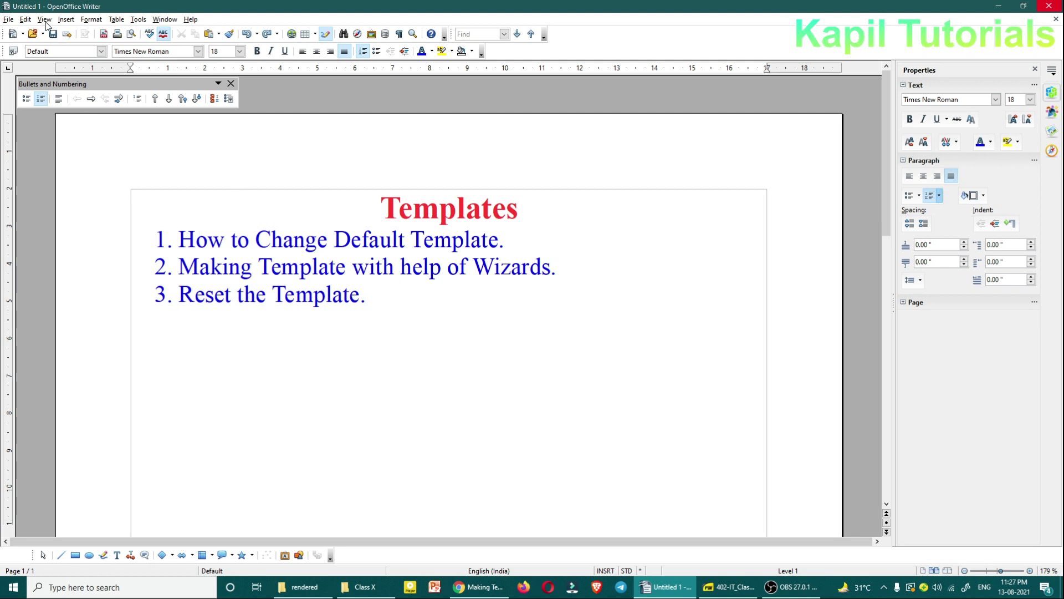
left_click(8, 20)
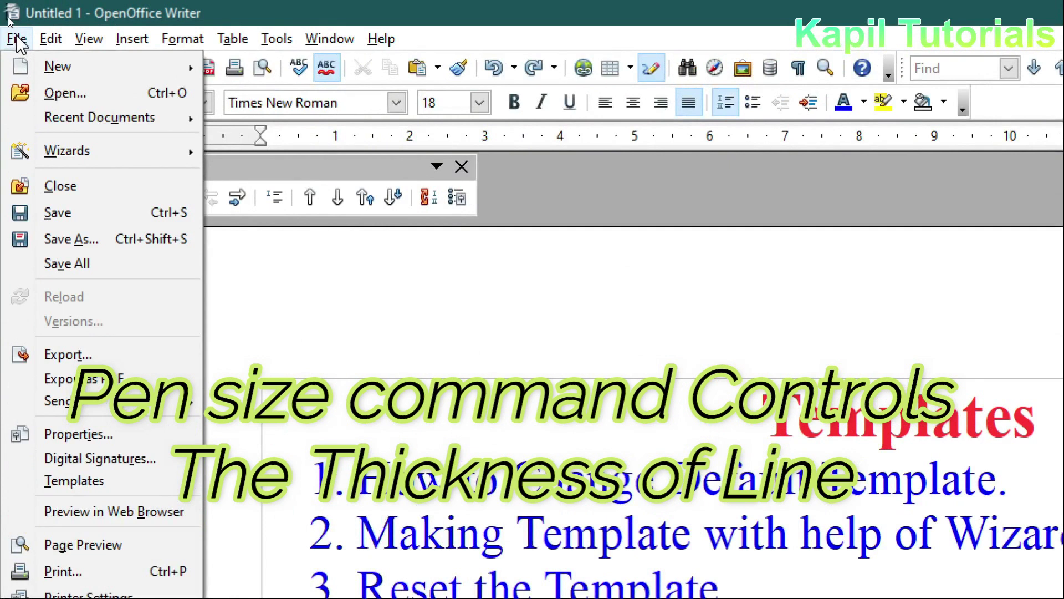
mouse_move(19, 75)
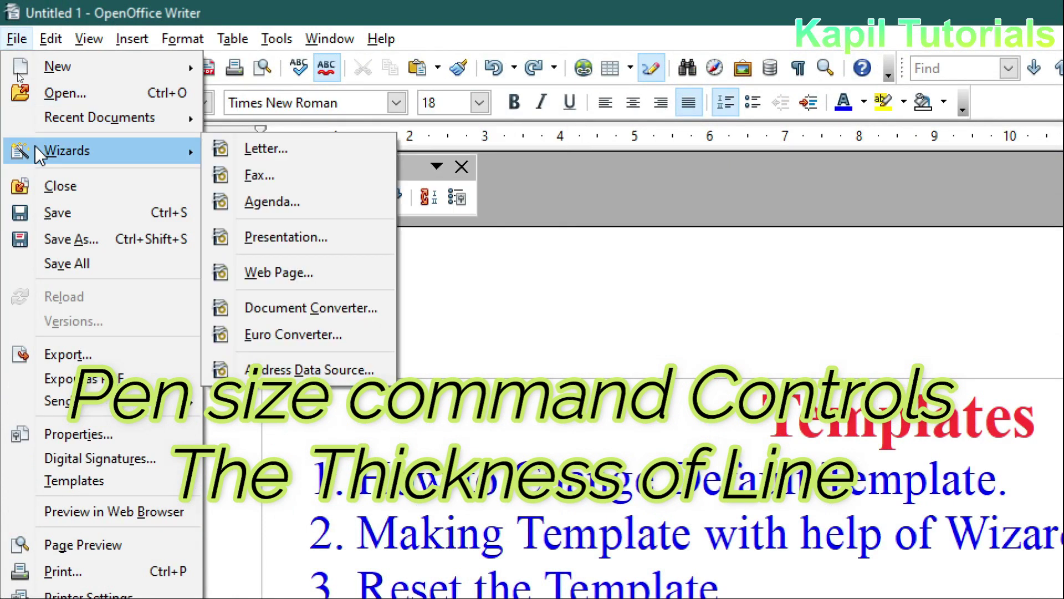
left_click(265, 147)
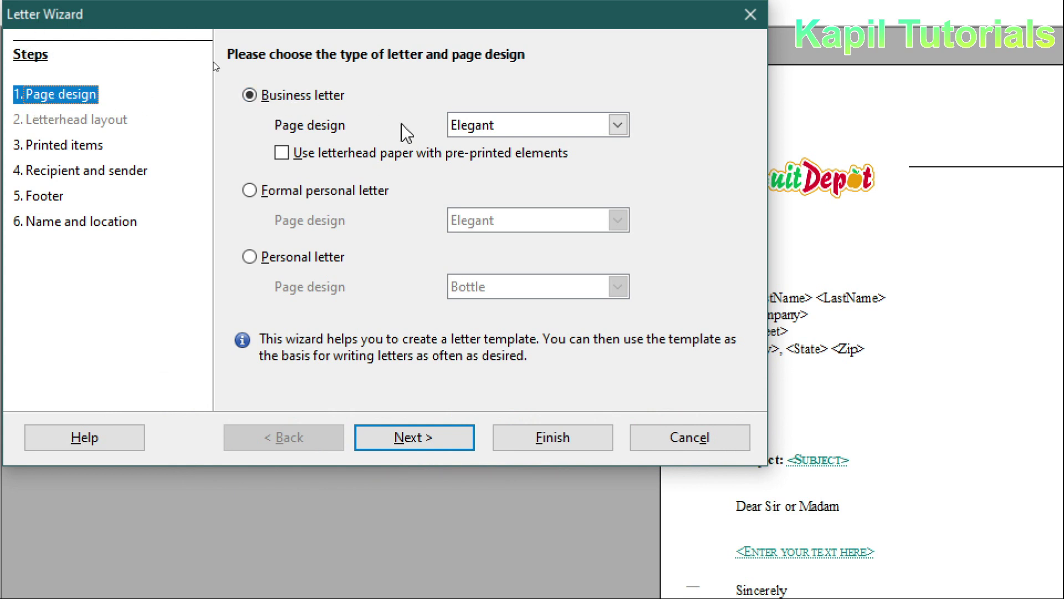
Keep the Business letter page design at Elegant after briefly trying Modern
left_click(619, 127)
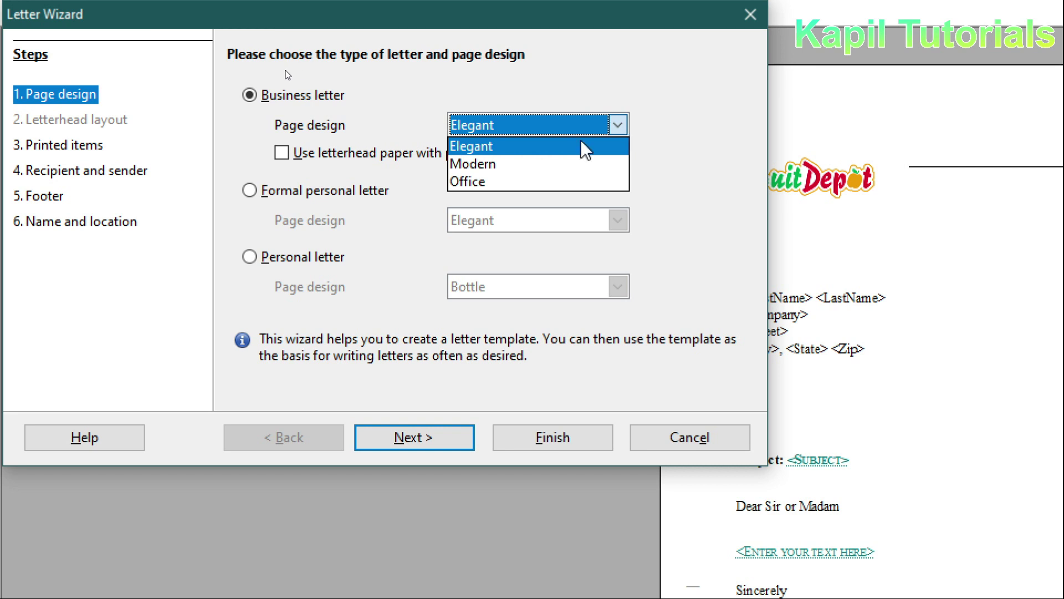
left_click(534, 162)
left_click(608, 131)
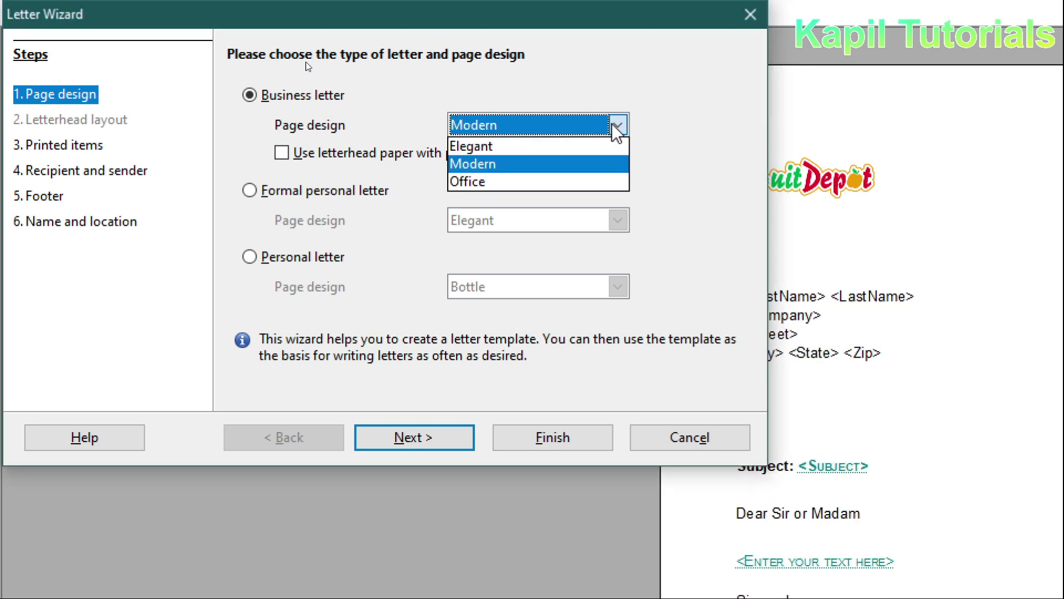
left_click(498, 58)
key("Up")
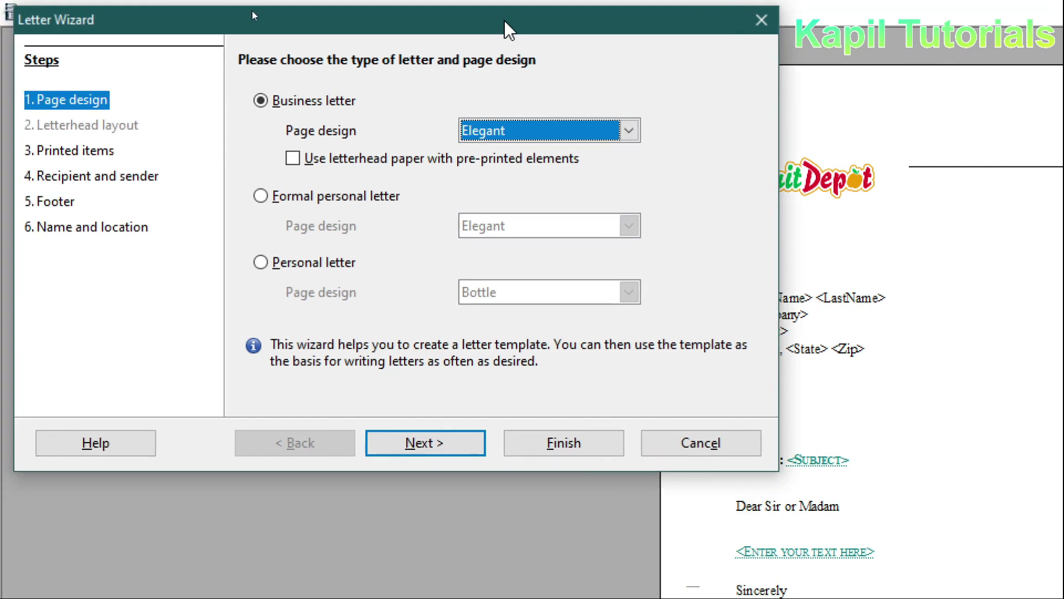
left_click_drag(506, 28, 504, 32)
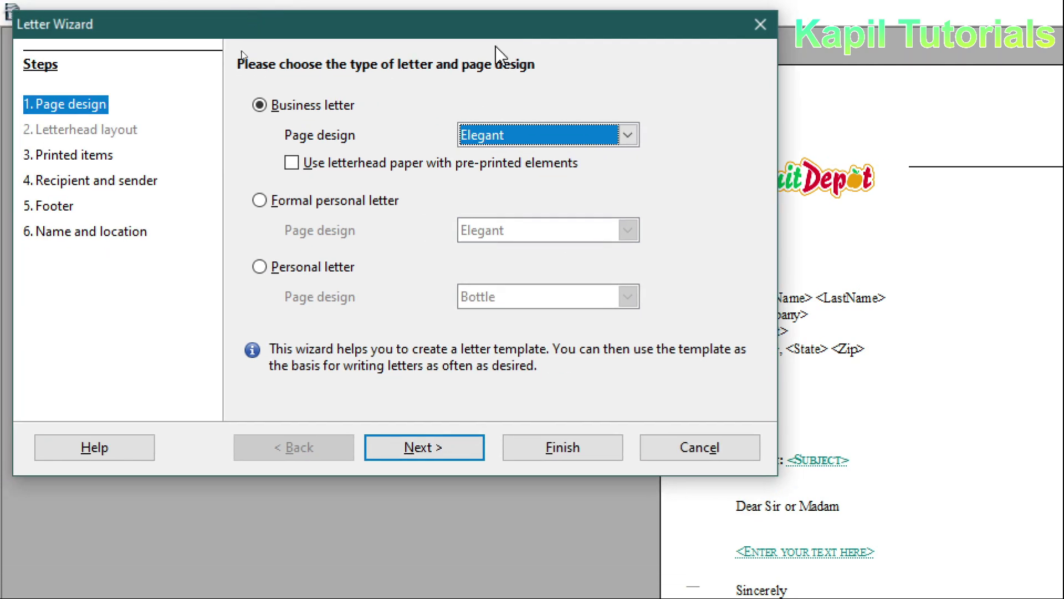
mouse_move(254, 18)
left_mouse_down()
mouse_move(241, 16)
mouse_move(258, 12)
left_mouse_up()
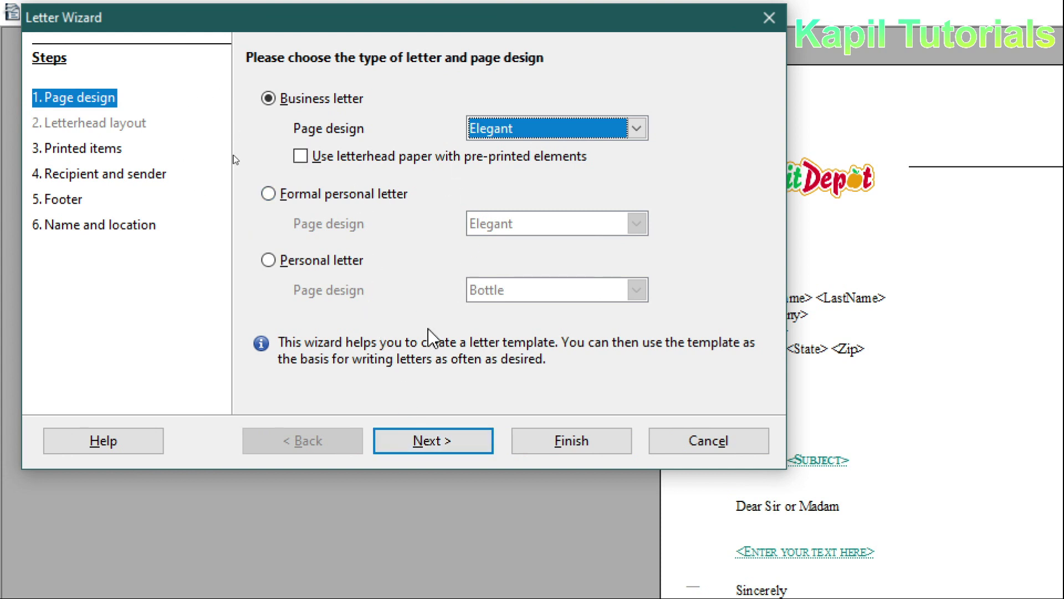
Keep the Business letter type and advance to the printed items step
left_click(291, 191)
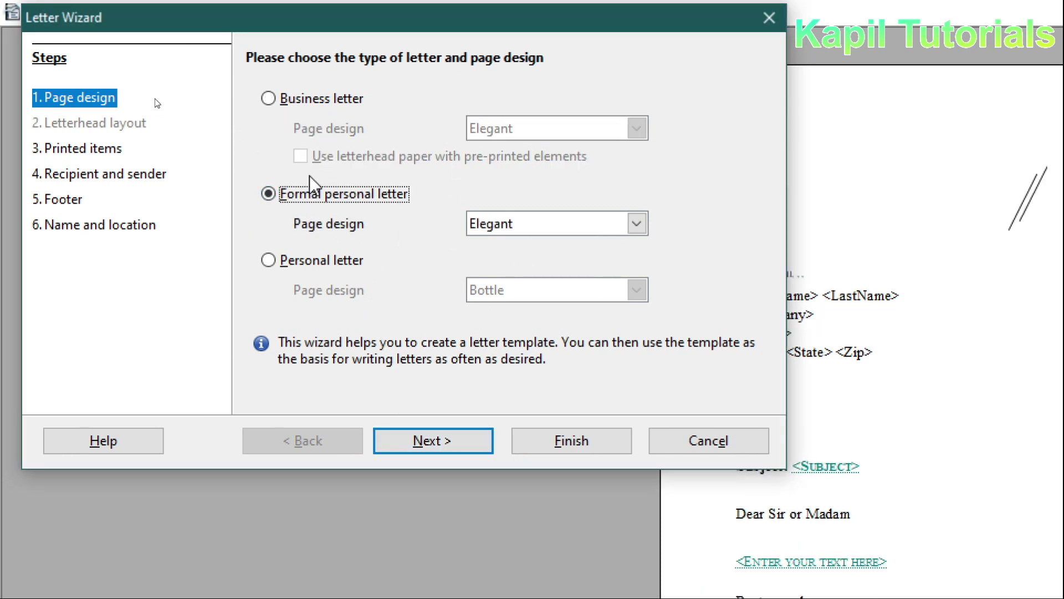
left_click(267, 98)
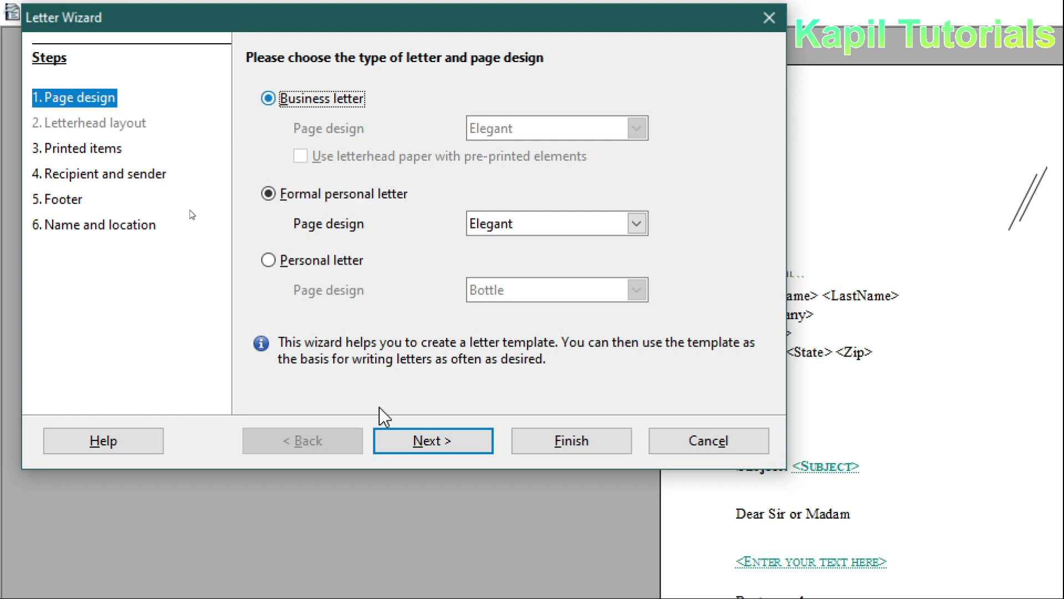
left_click(433, 442)
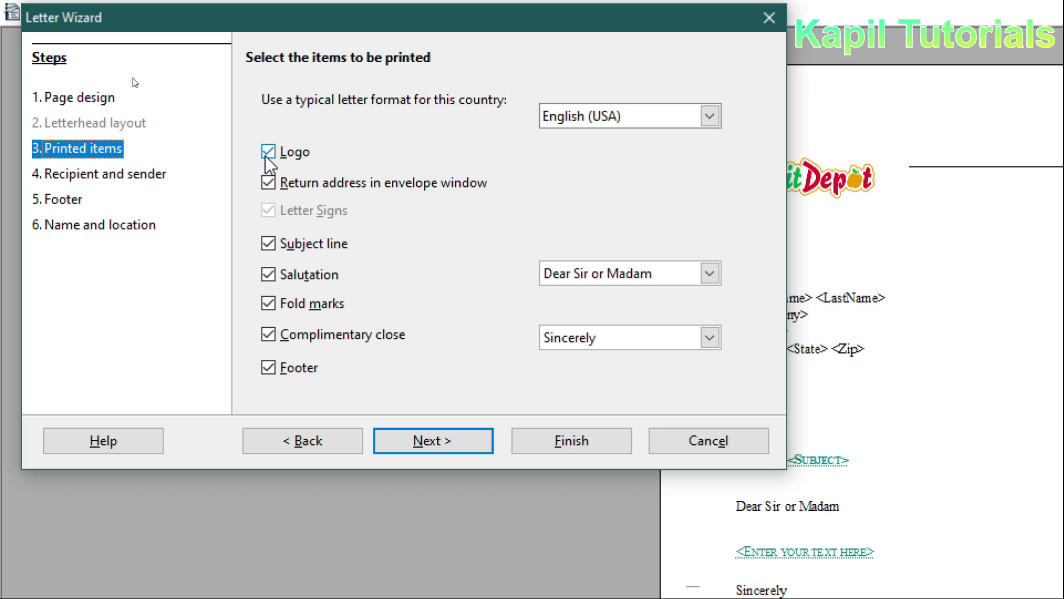
Include the logo, return address and salutation in the letter, but leave out the subject line
left_click_drag(489, 25, 463, 70)
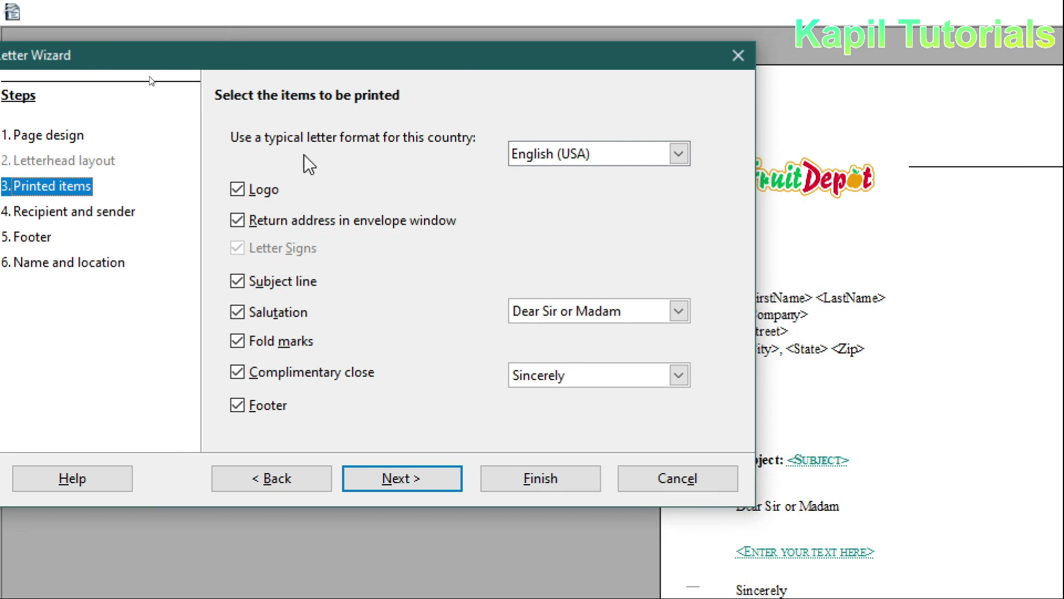
left_click(237, 190)
left_click_drag(363, 57, 224, 56)
left_click(98, 189)
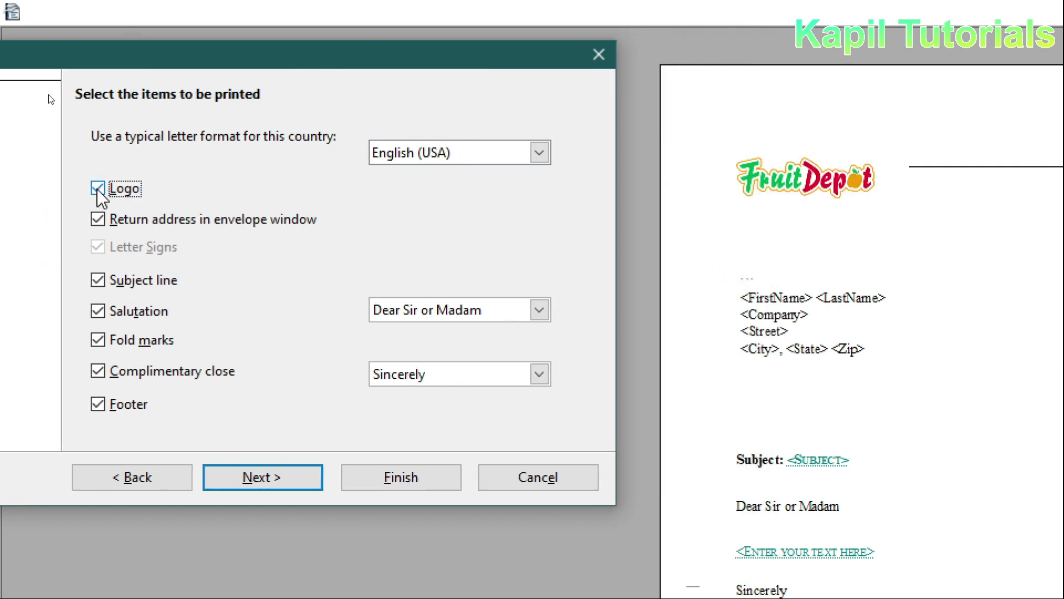
left_click(99, 189)
left_click(98, 189)
left_click(98, 220)
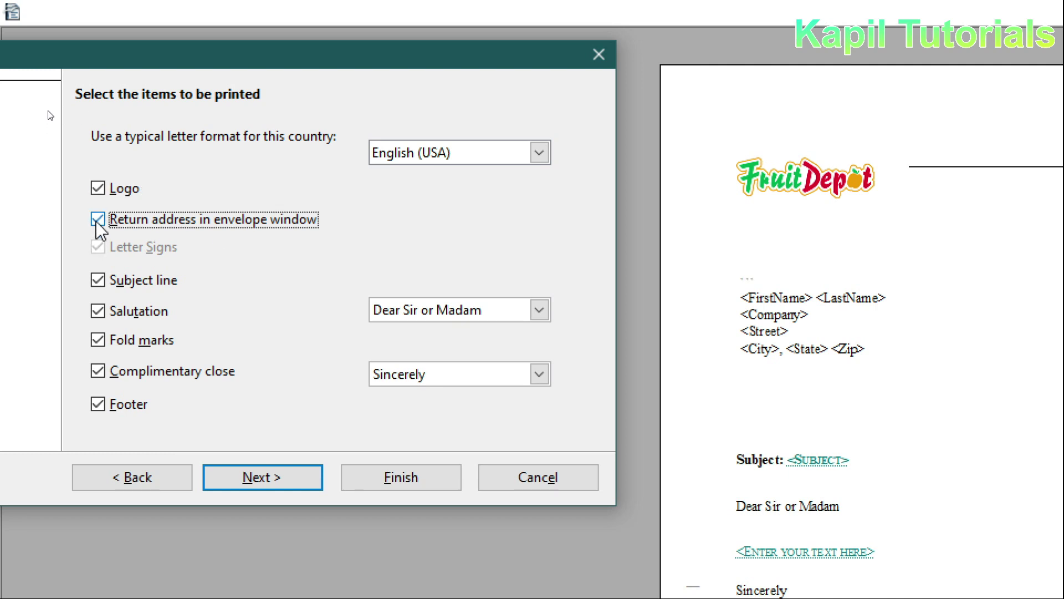
left_click(98, 219)
left_click(98, 281)
left_click(98, 281)
left_click(97, 281)
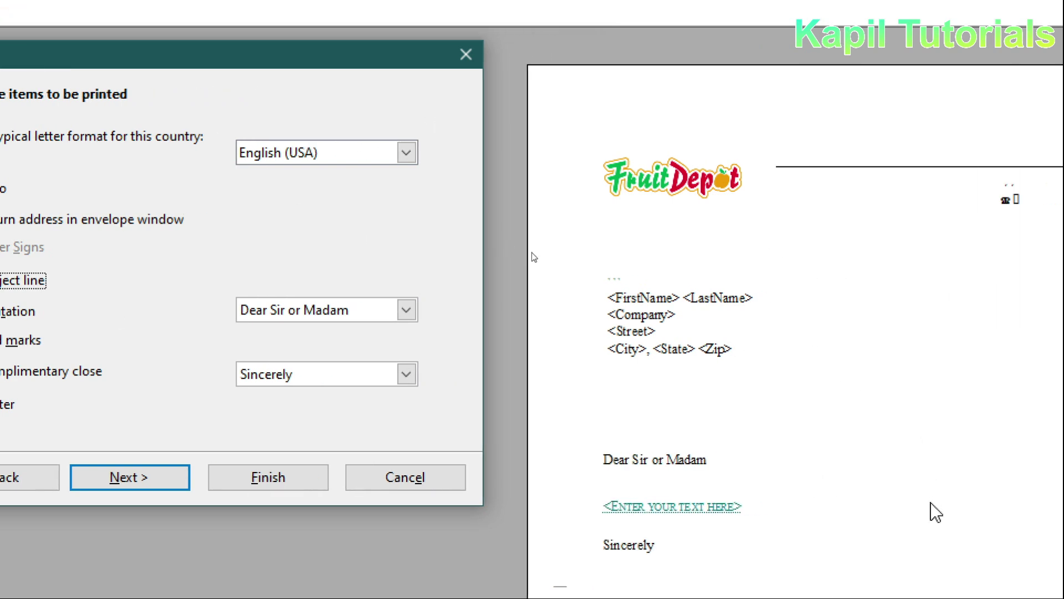
left_click(98, 311)
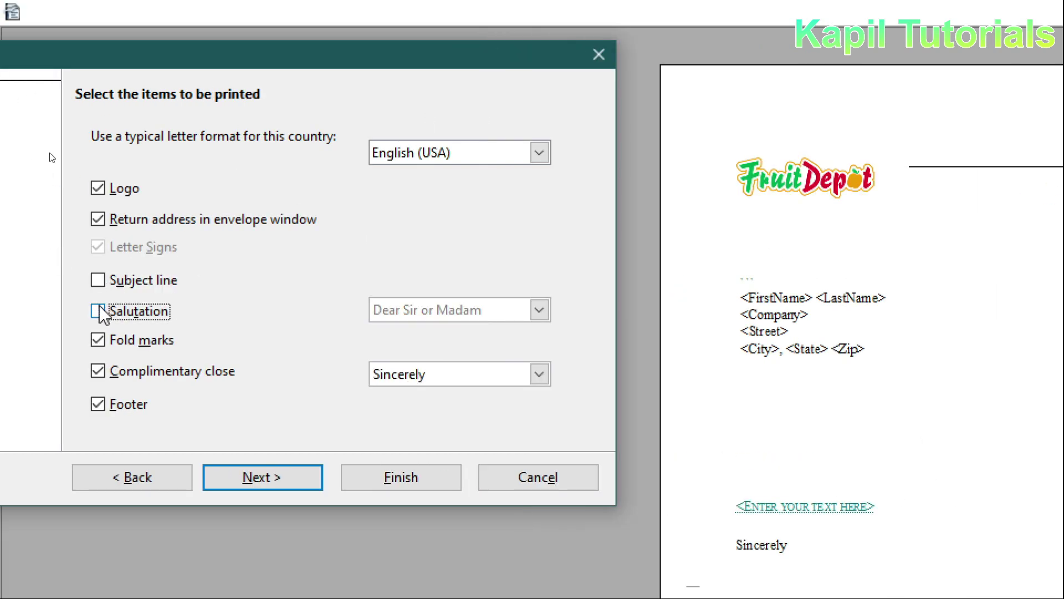
left_click(98, 311)
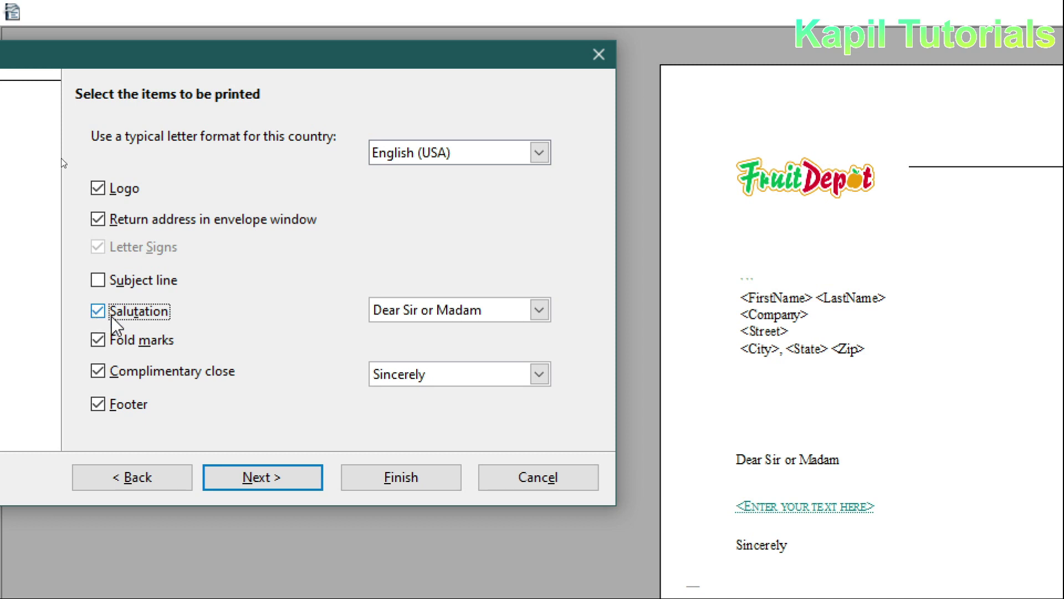
Use the 'To Whom it May Concern' salutation and 'Best regards' complimentary close
left_click(504, 310)
left_click(539, 309)
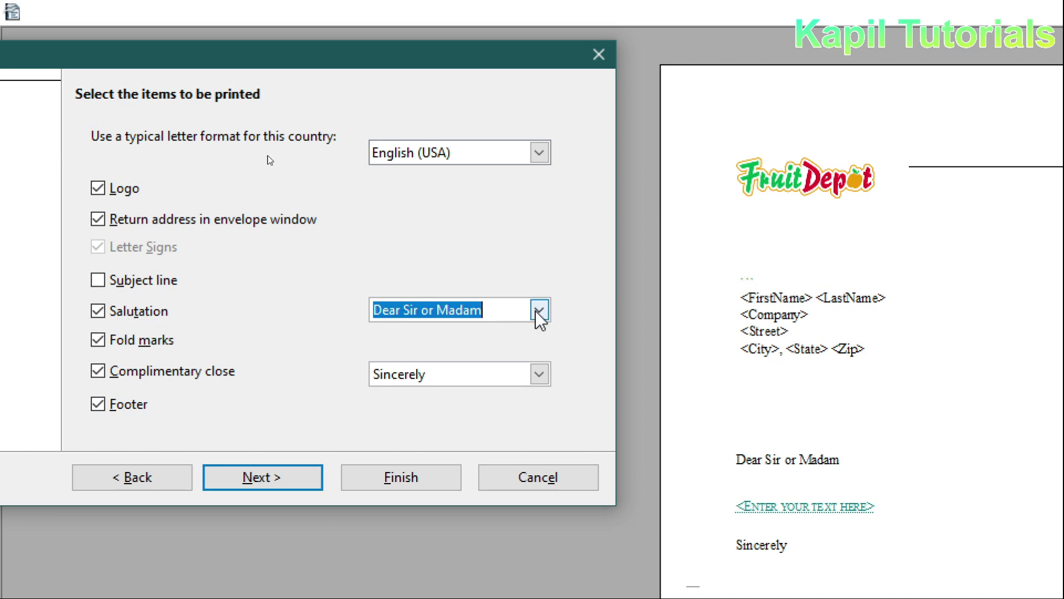
left_click(462, 330)
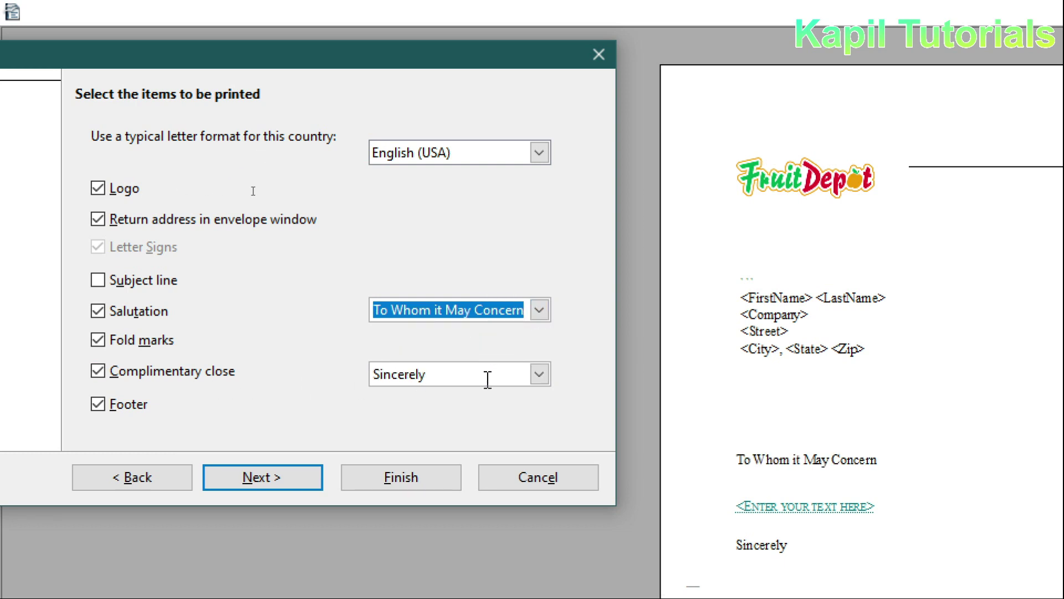
left_click(541, 374)
left_click(467, 413)
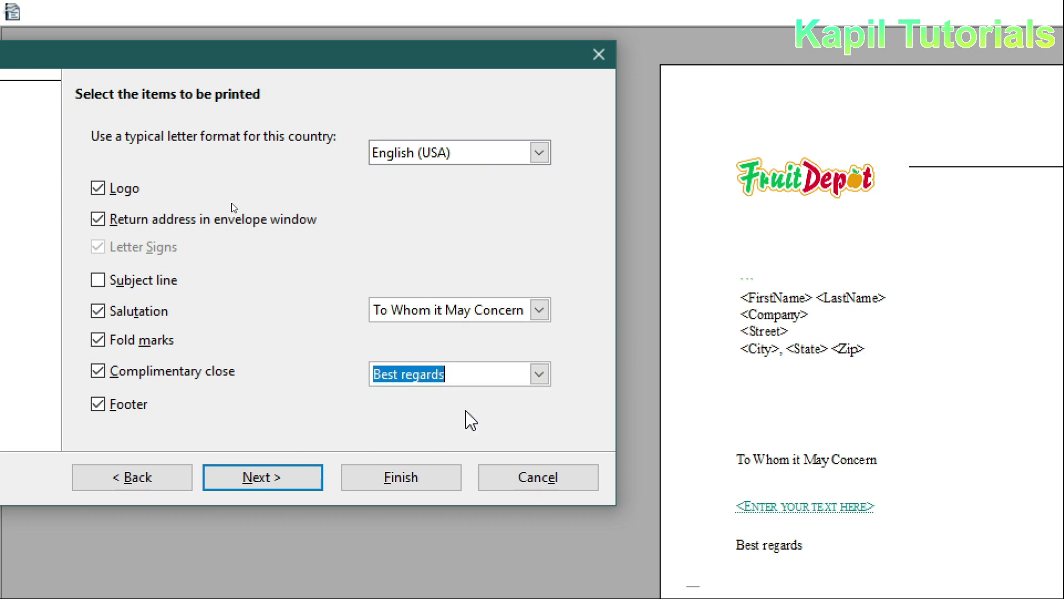
left_click(263, 477)
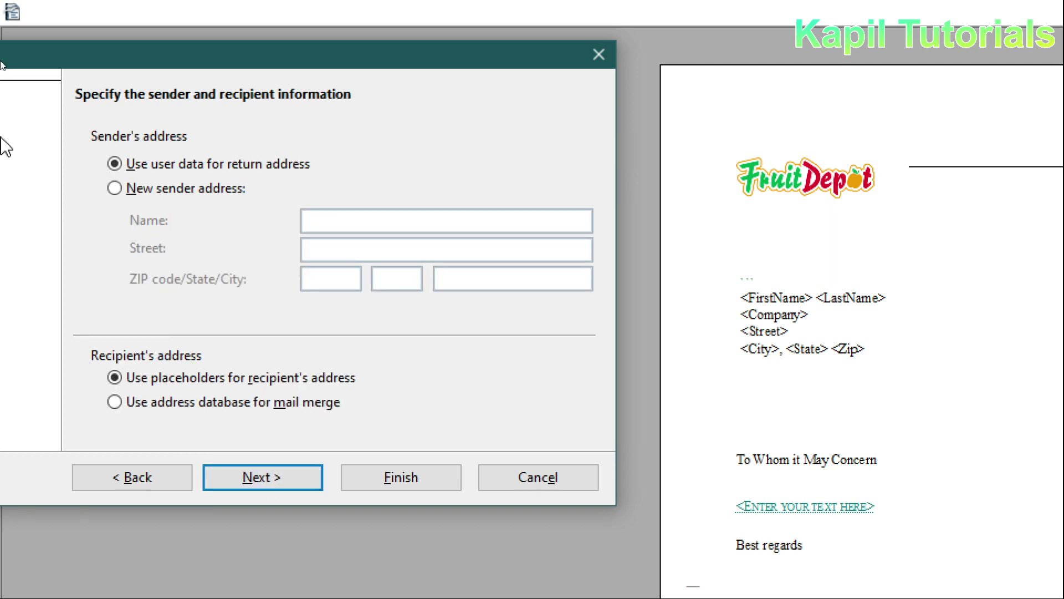
Show the page-numbered footer on every page, not only from page two
left_click_drag(44, 57, 20, 65)
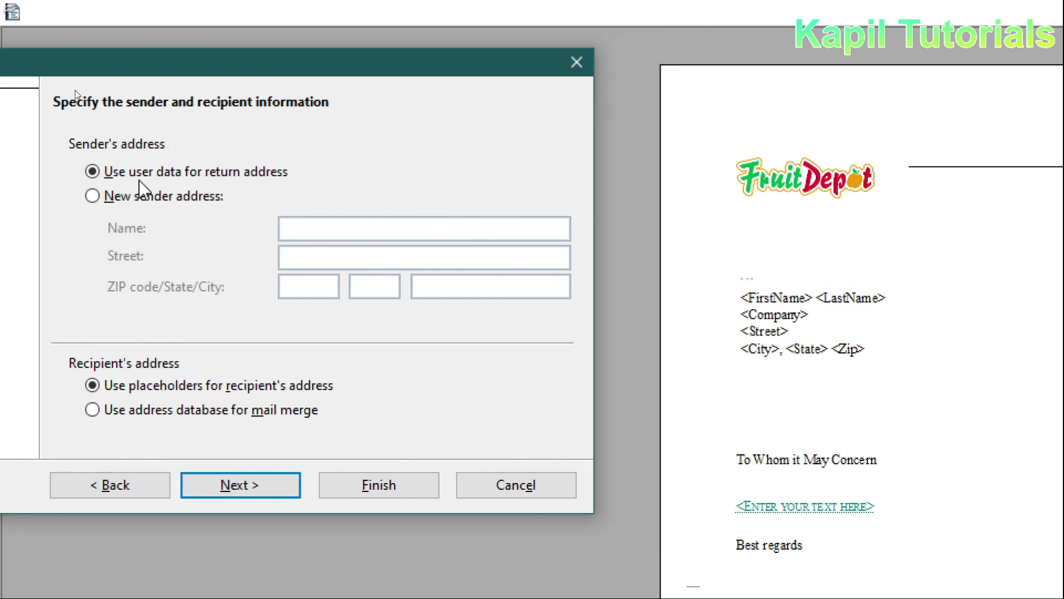
left_click(261, 484)
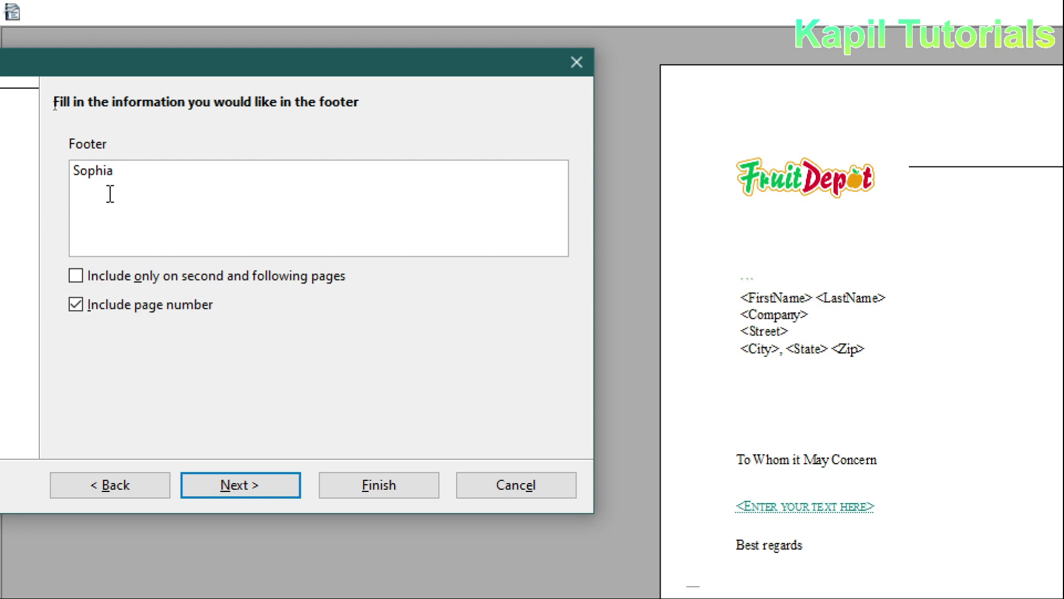
left_click(77, 276)
left_click(76, 276)
left_click(230, 485)
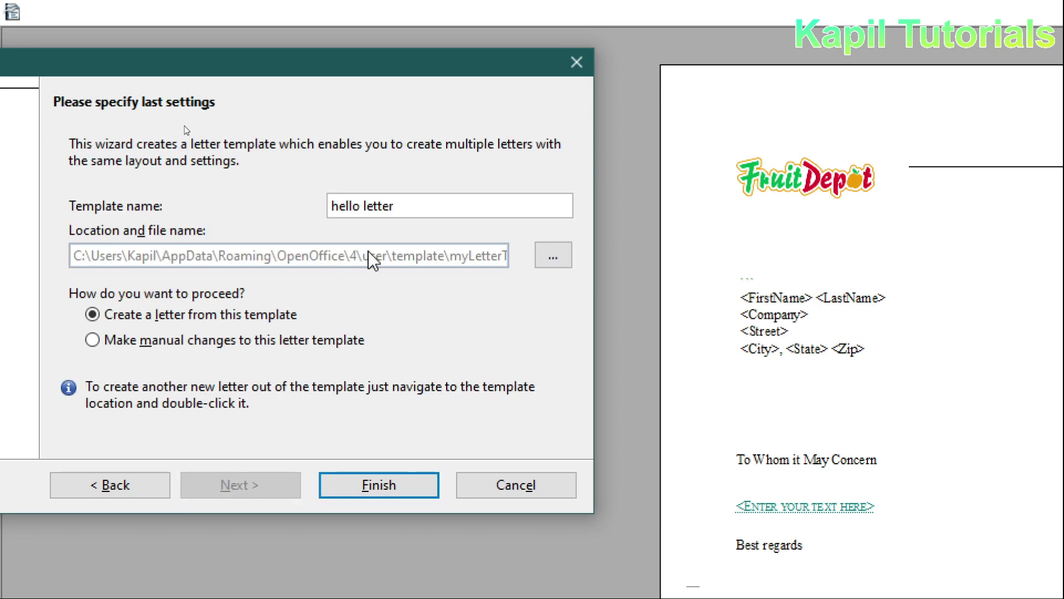
Name the template 'business letter', finish the wizard, and overwrite the existing file
left_click_drag(423, 202, 300, 203)
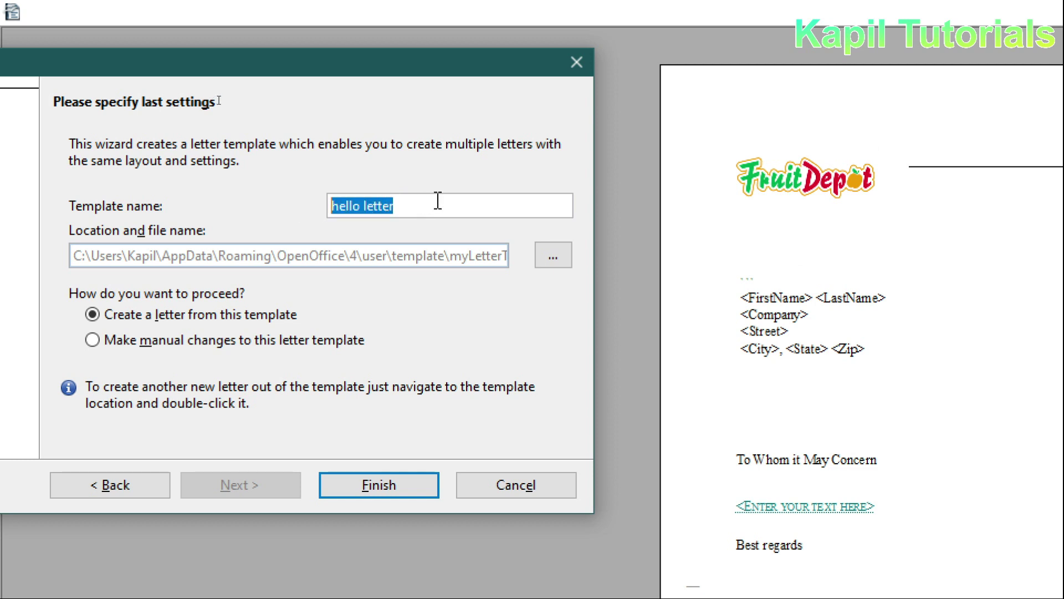
type("business")
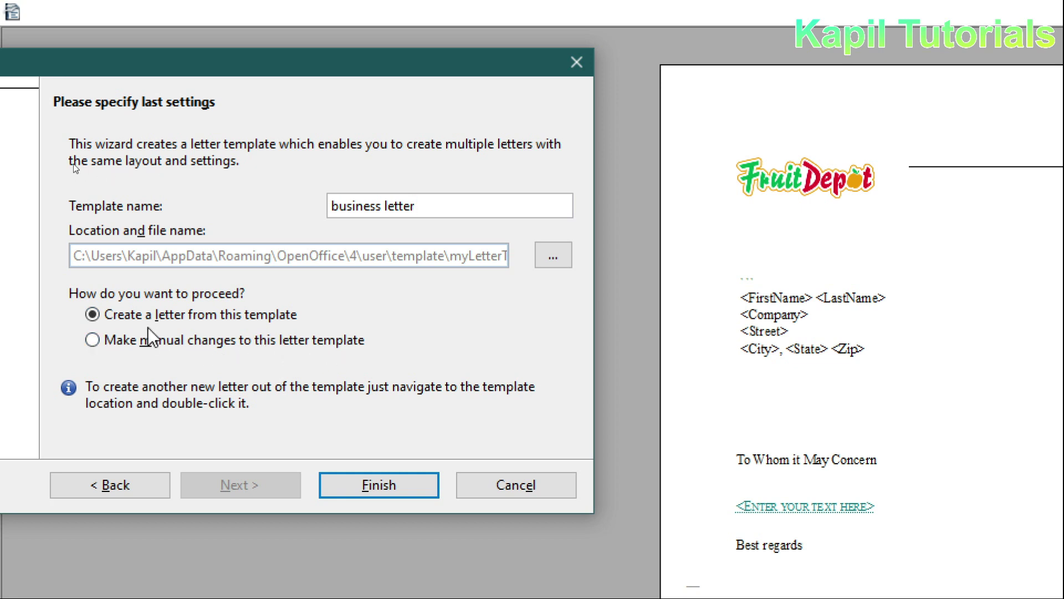
left_click(376, 486)
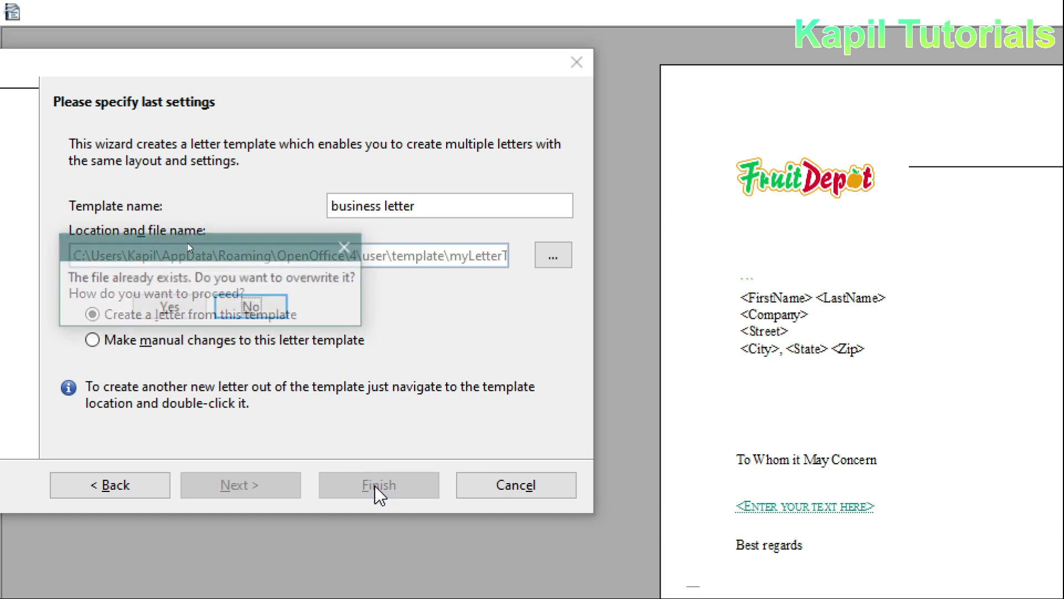
left_click(148, 313)
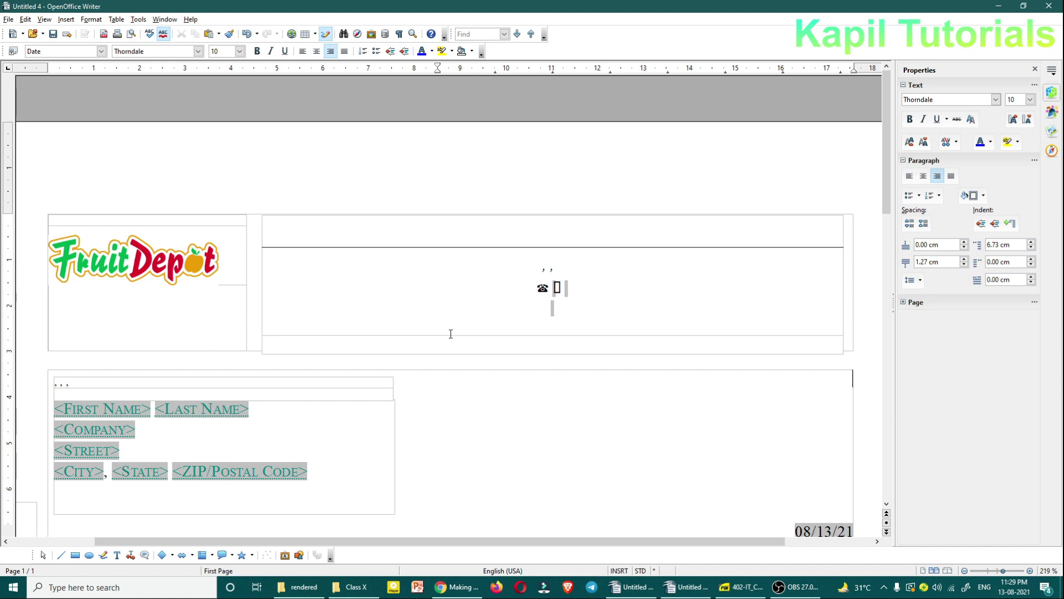
Discard the generated letter and open a new document from the 'business letter' template
left_click(1050, 7)
left_click(535, 305)
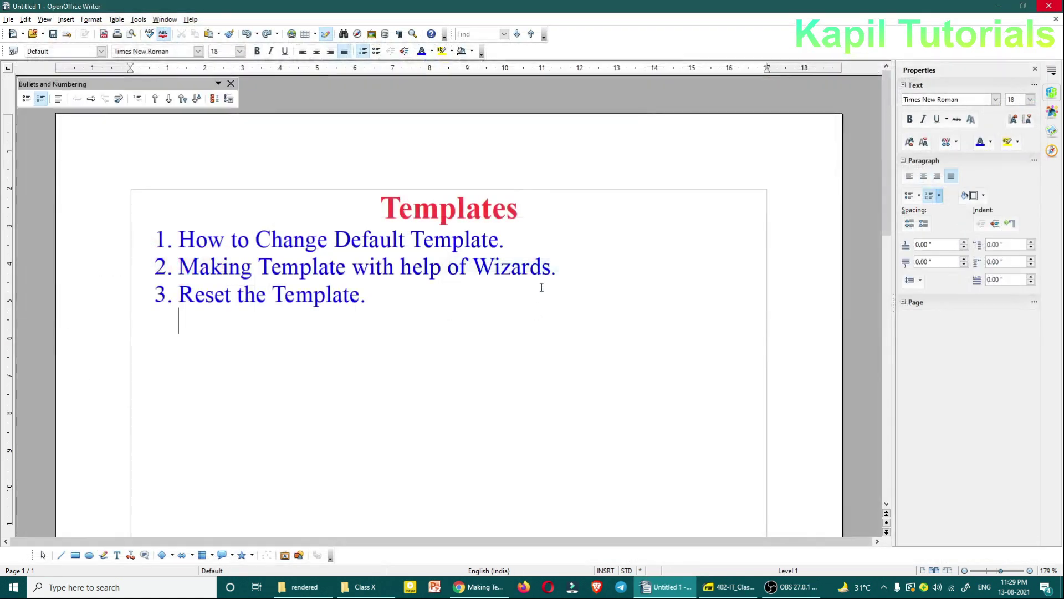
left_click(8, 19)
mouse_move(17, 39)
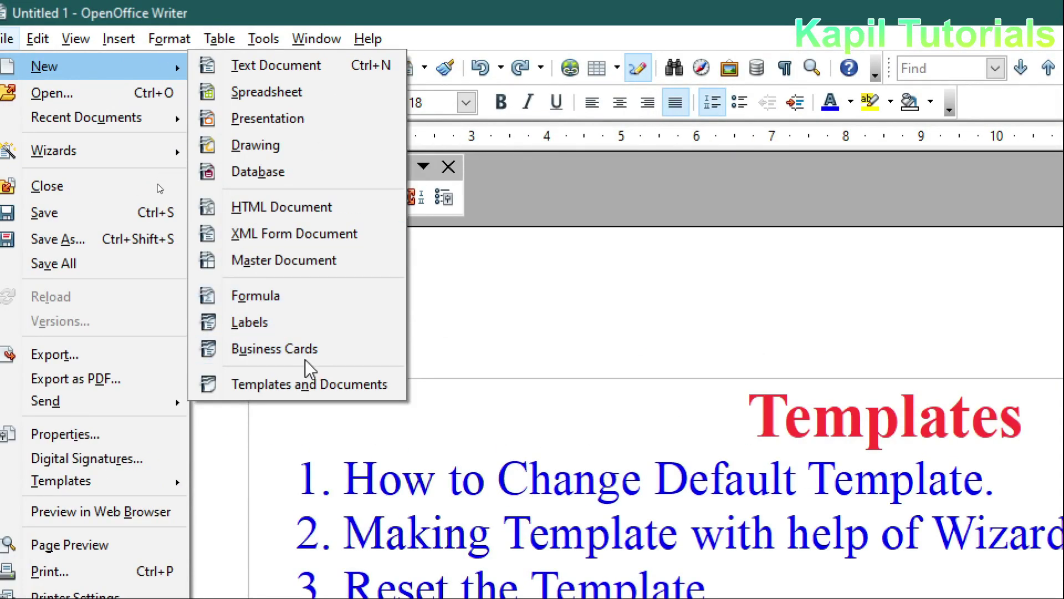
left_click(298, 382)
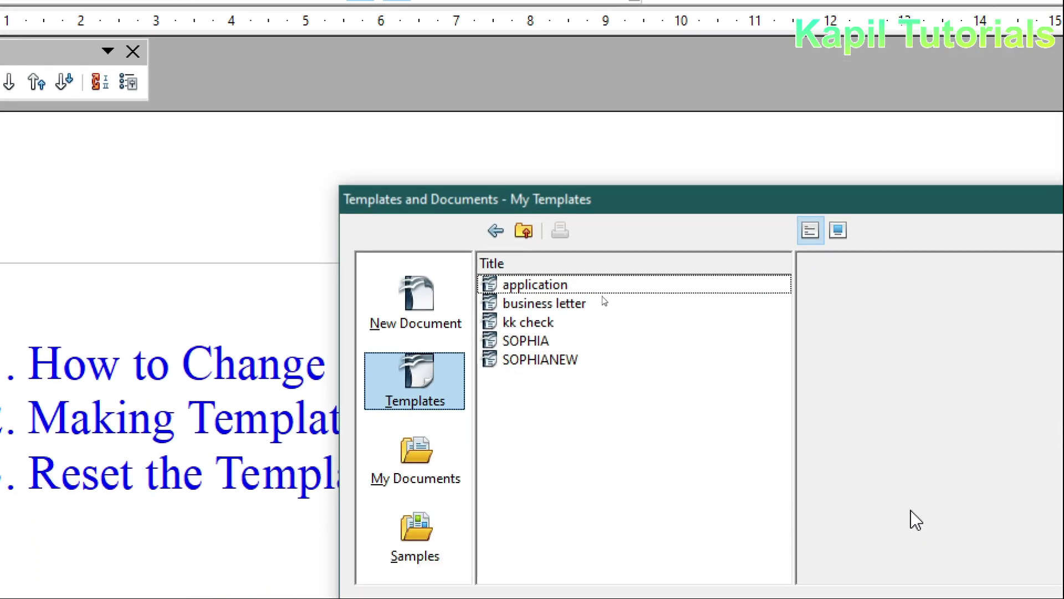
left_click(524, 333)
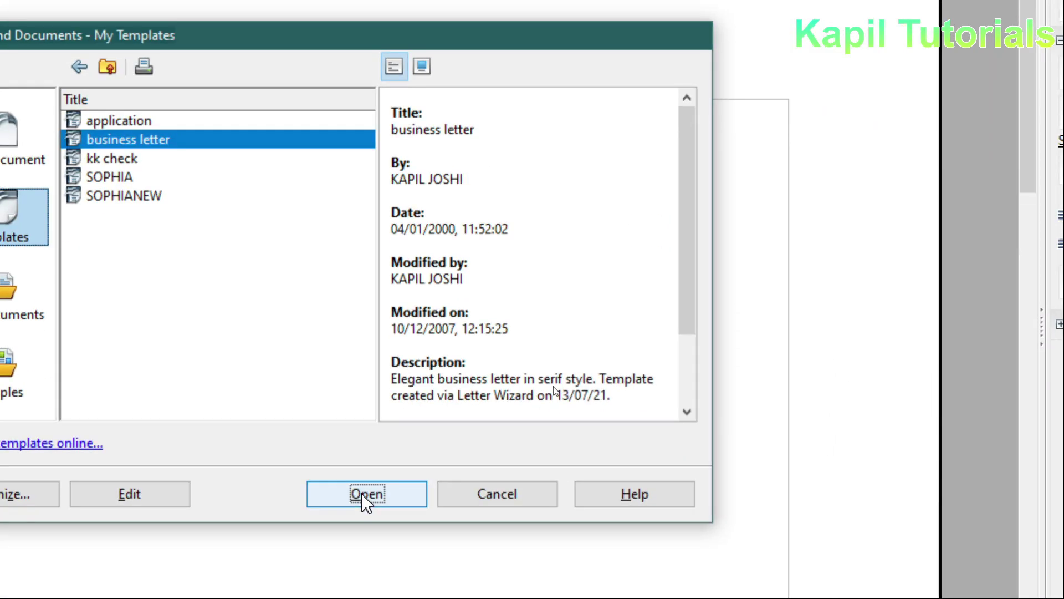
left_click(366, 495)
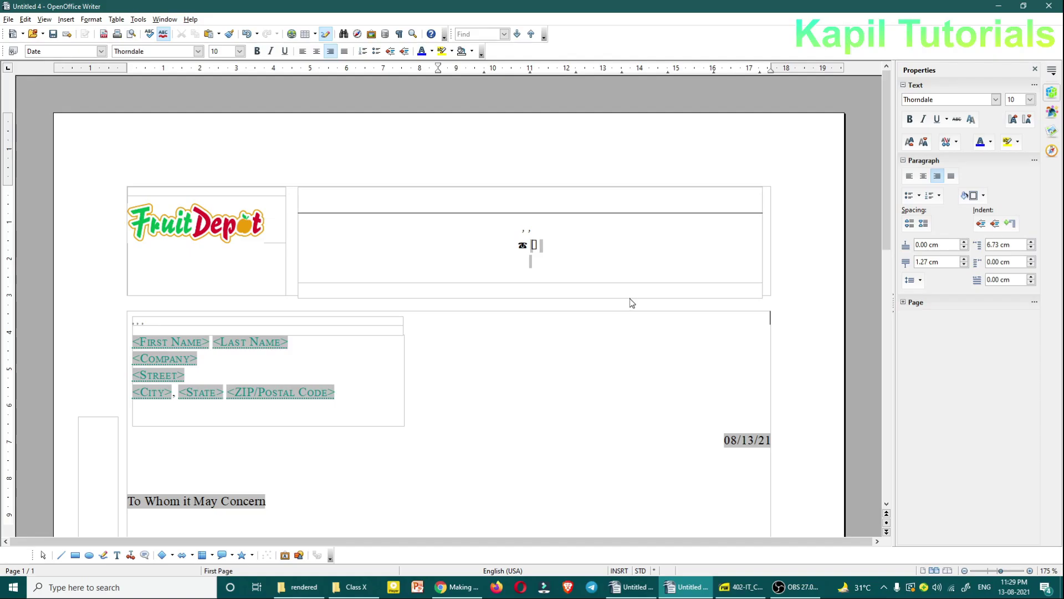
mouse_move(890, 215)
left_mouse_down()
mouse_move(885, 413)
mouse_move(889, 254)
mouse_move(907, 239)
mouse_move(896, 366)
mouse_move(899, 242)
left_mouse_up()
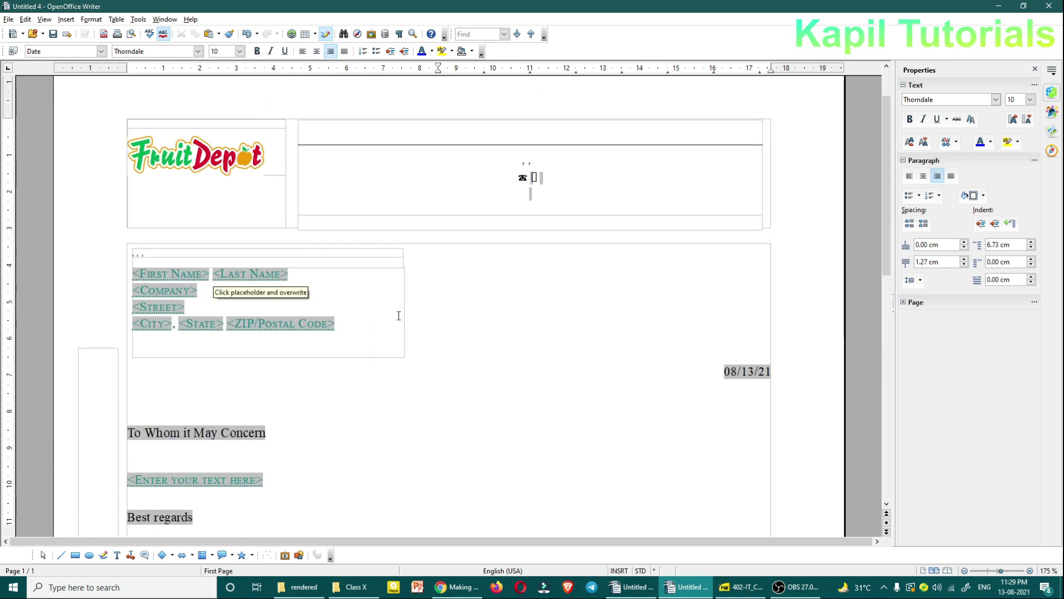
scroll(424, 319, "down", 5)
scroll(425, 319, "up", 3)
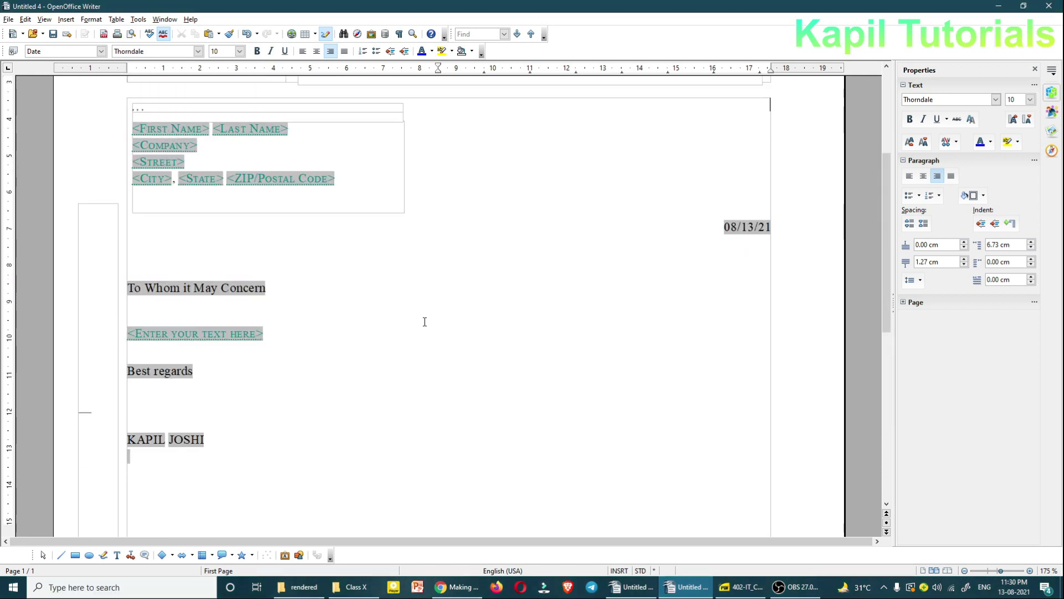
scroll(425, 321, "up", 2)
scroll(424, 322, "up", 2)
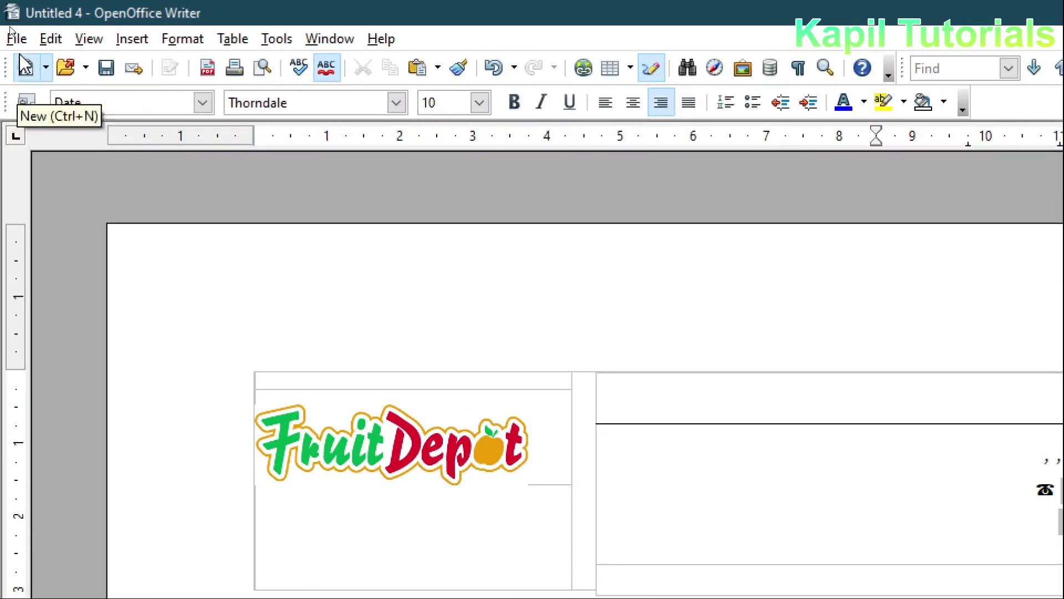
Close the FruitDepot letter document, discarding its unsaved changes
left_click(9, 19)
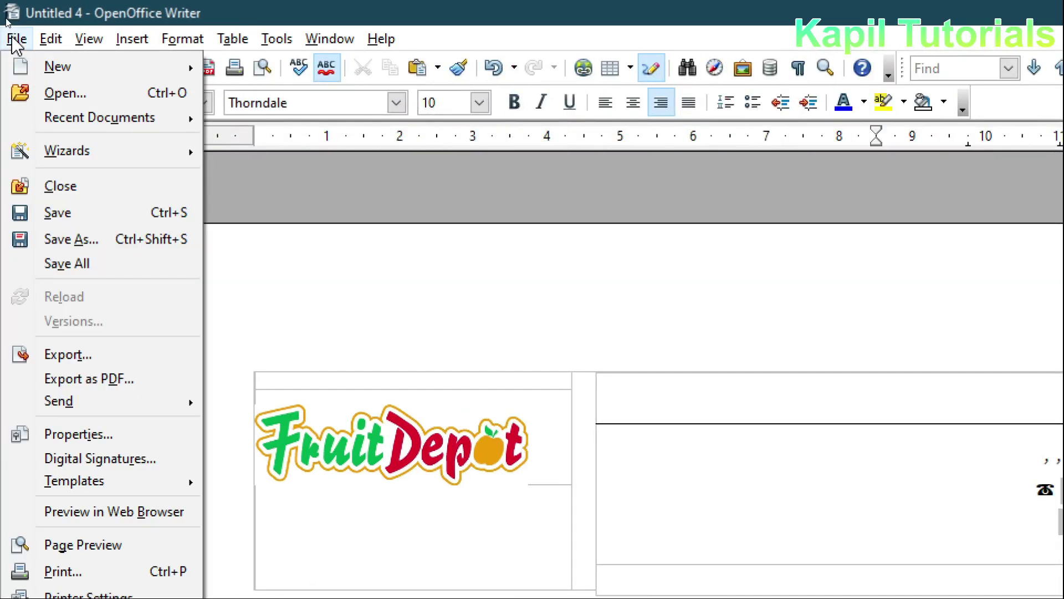
mouse_move(59, 33)
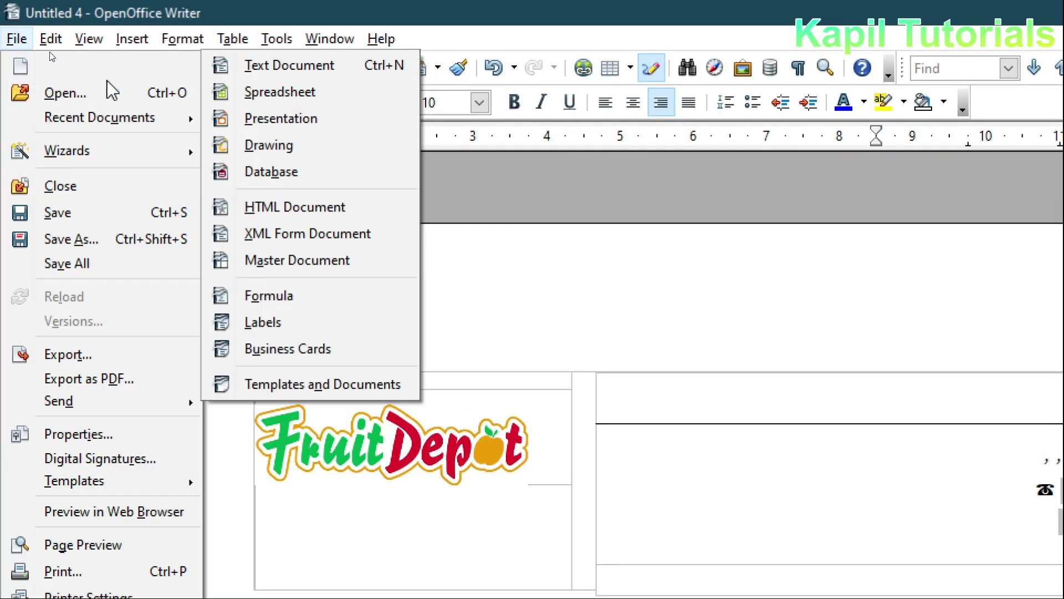
mouse_move(11, 151)
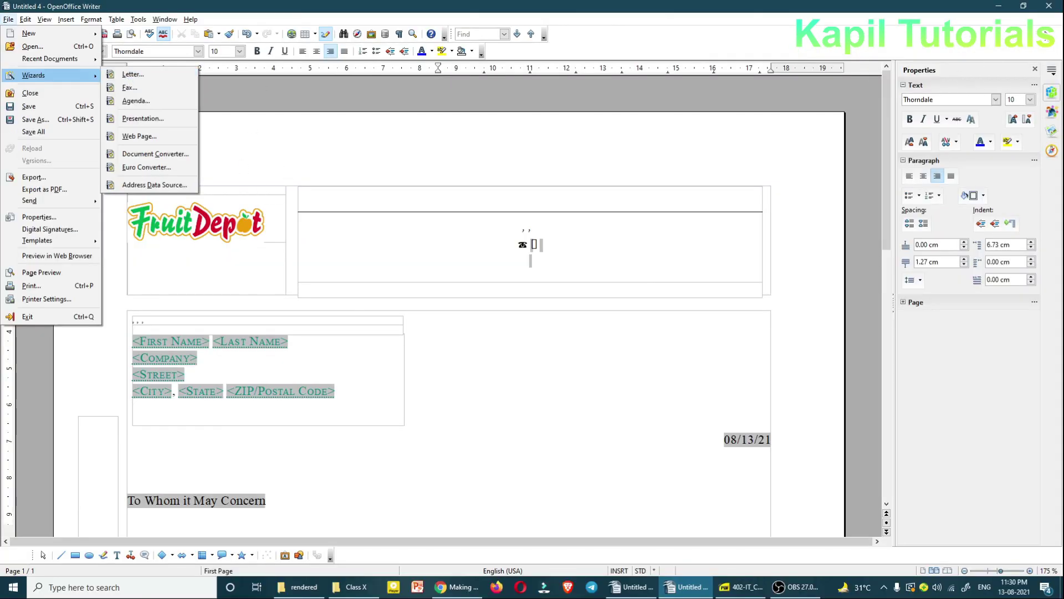
left_click(1049, 8)
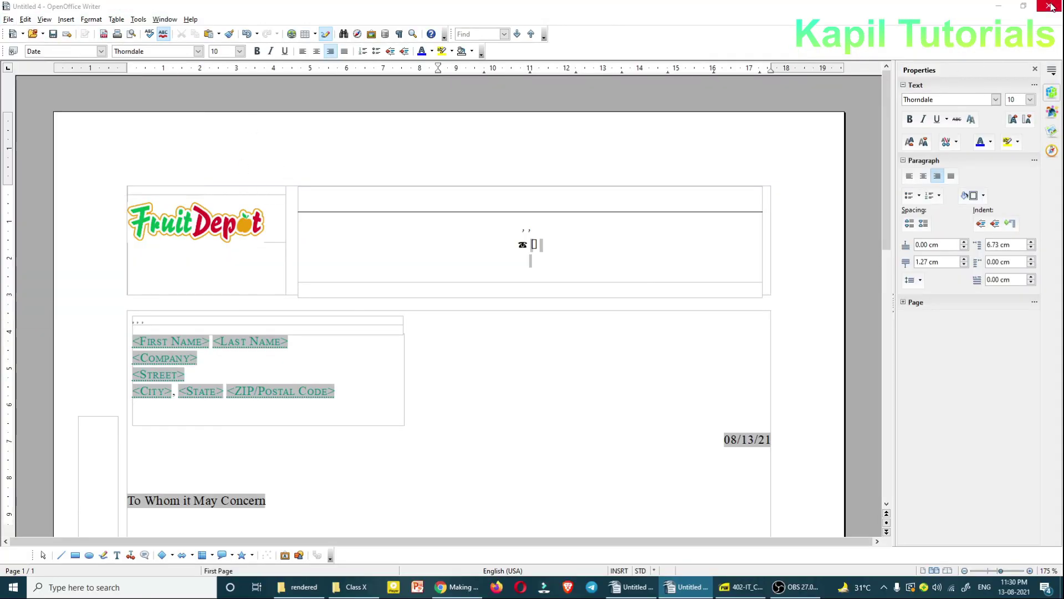
left_click(529, 305)
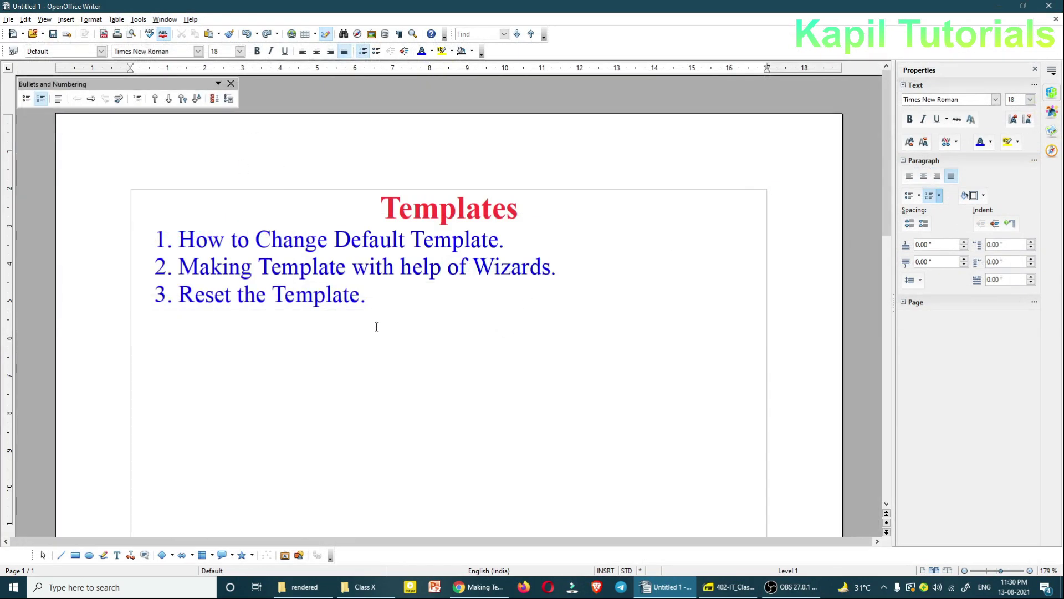
left_click_drag(177, 240, 573, 288)
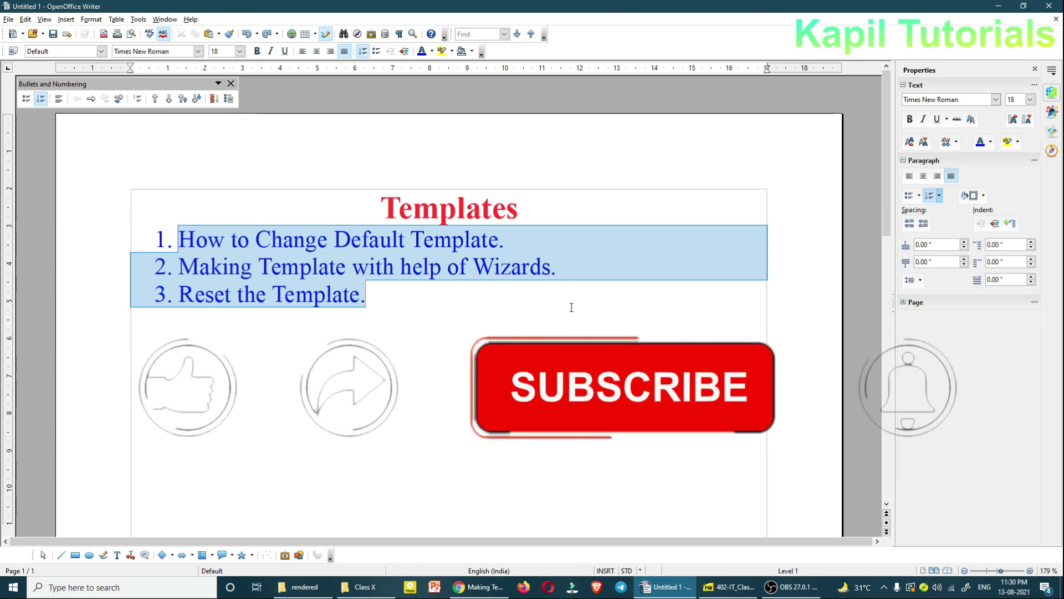
left_click(494, 331)
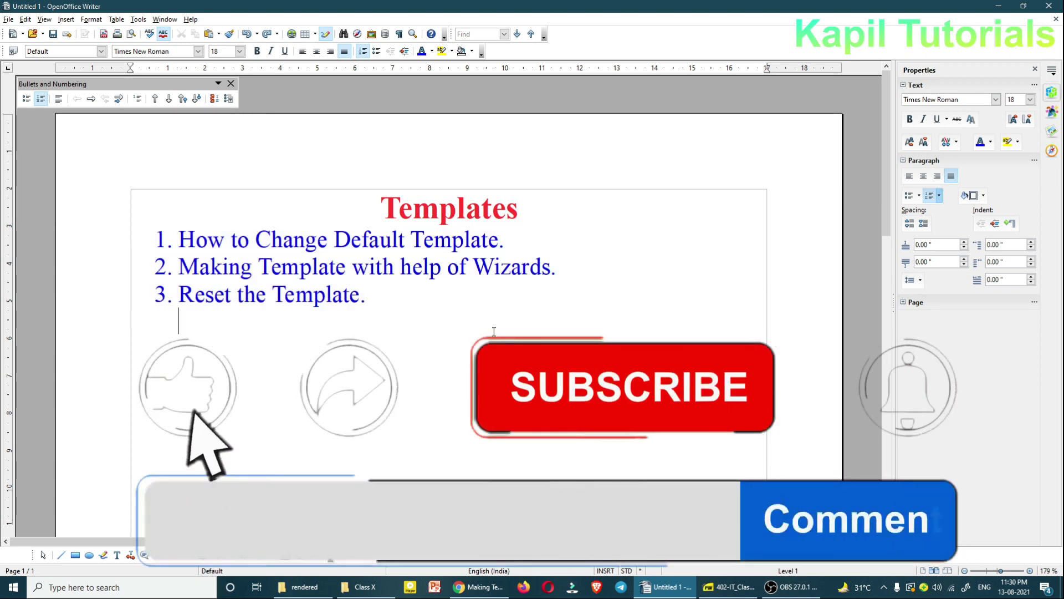